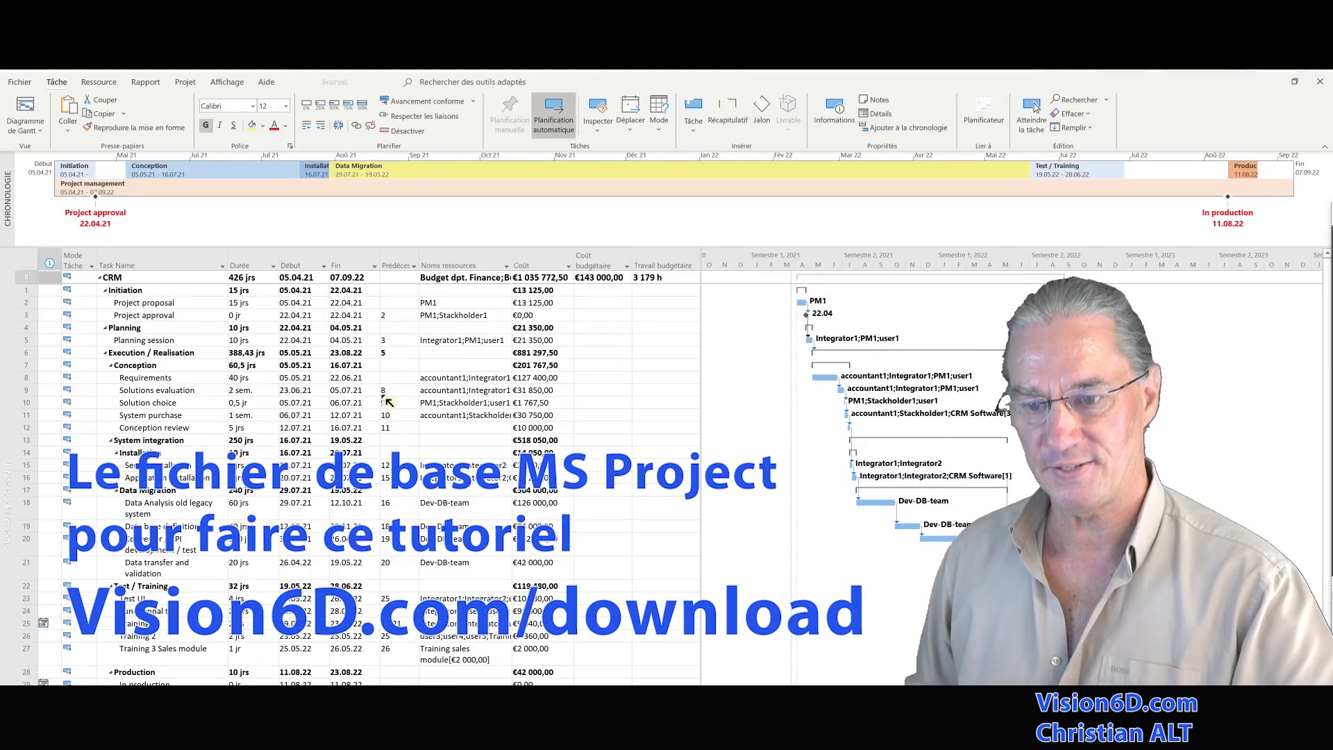
Step: Review the project statistics, comparing current, baseline, actual and remaining dates, duration, work and cost
left_click(186, 82)
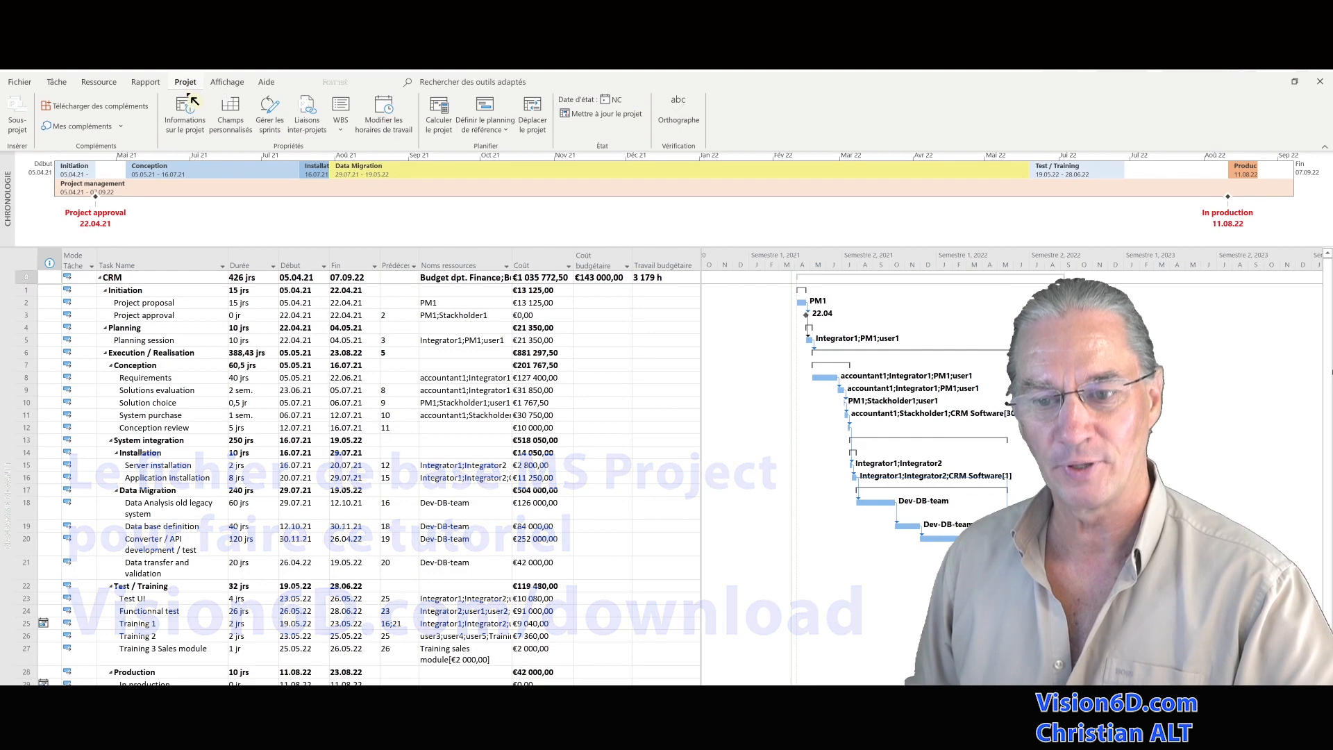
left_click(186, 114)
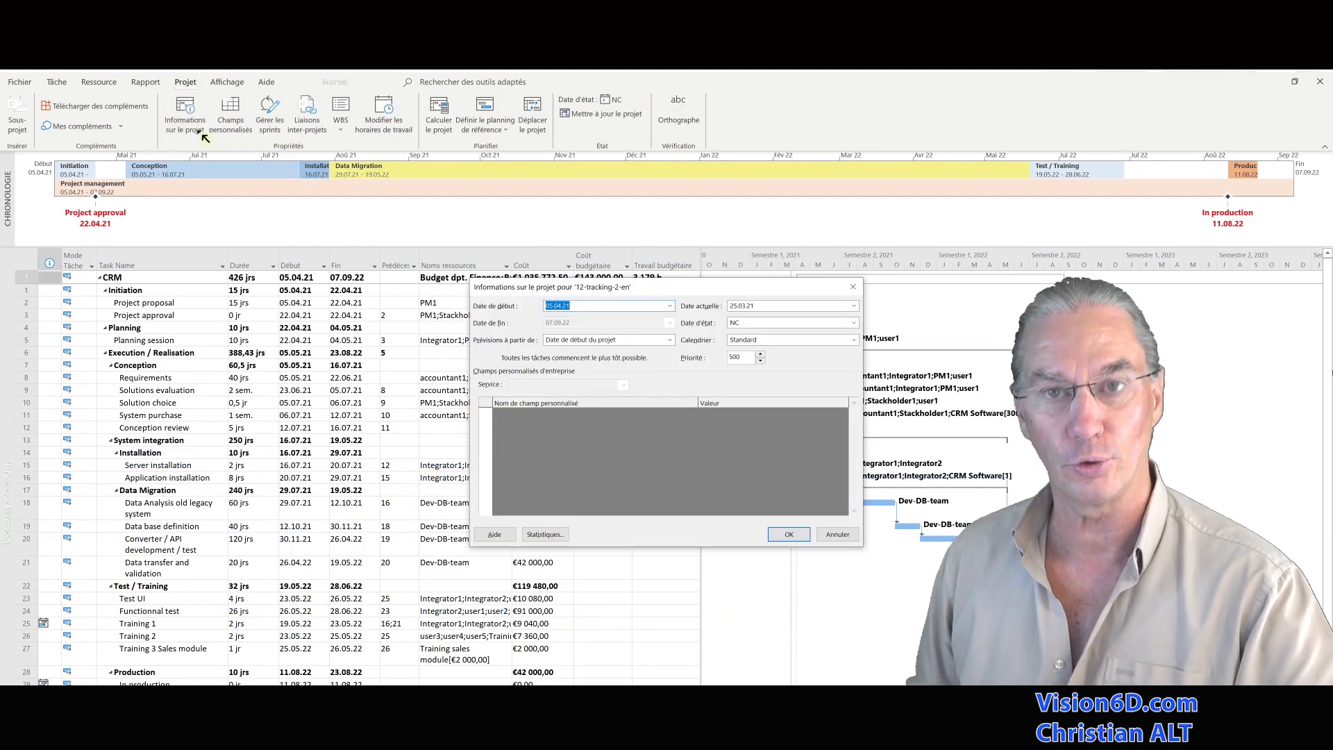
left_click(546, 535)
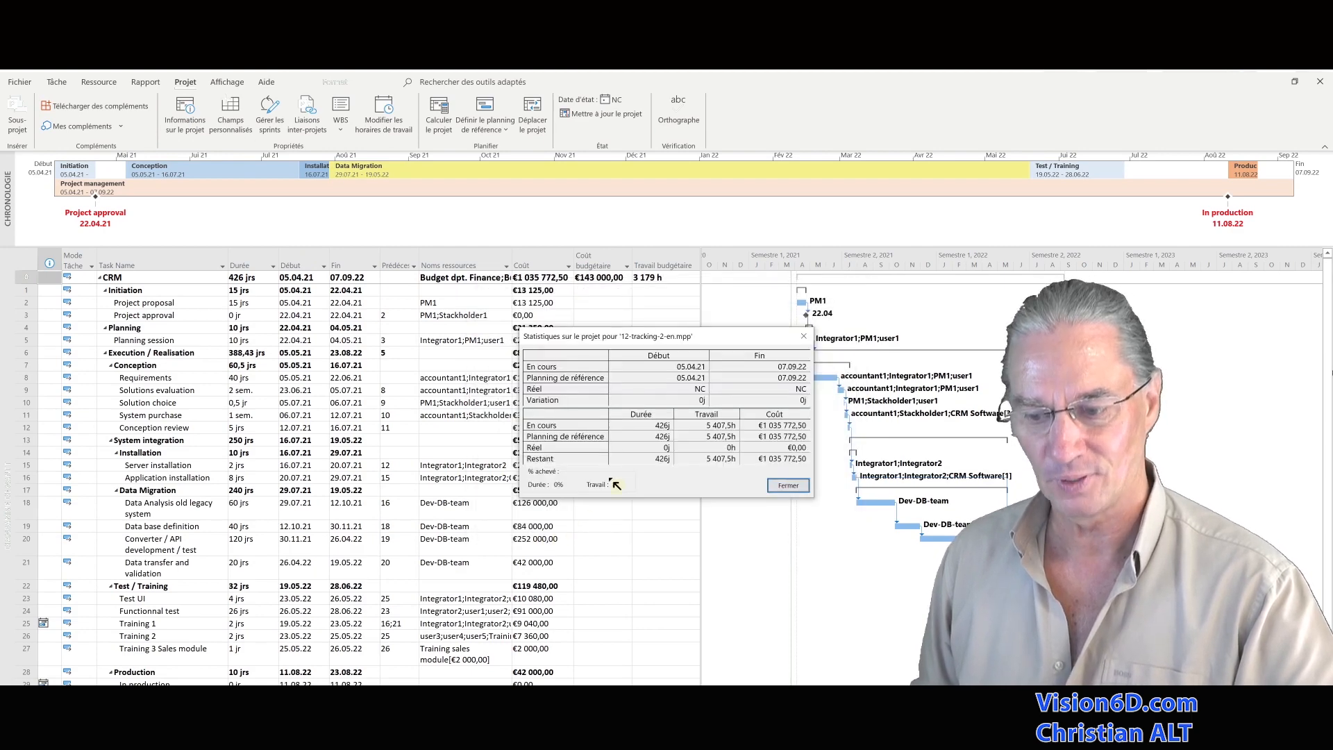
left_click_drag(716, 338, 601, 290)
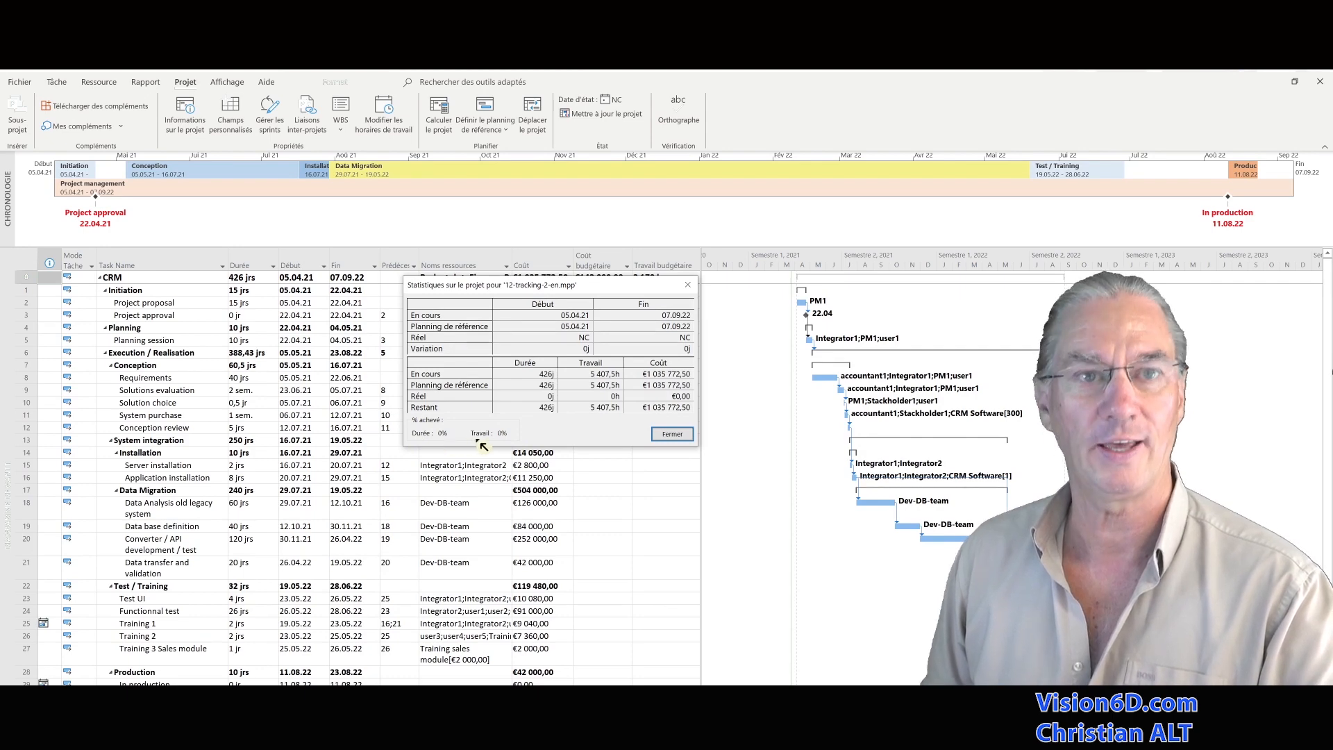
left_click(672, 434)
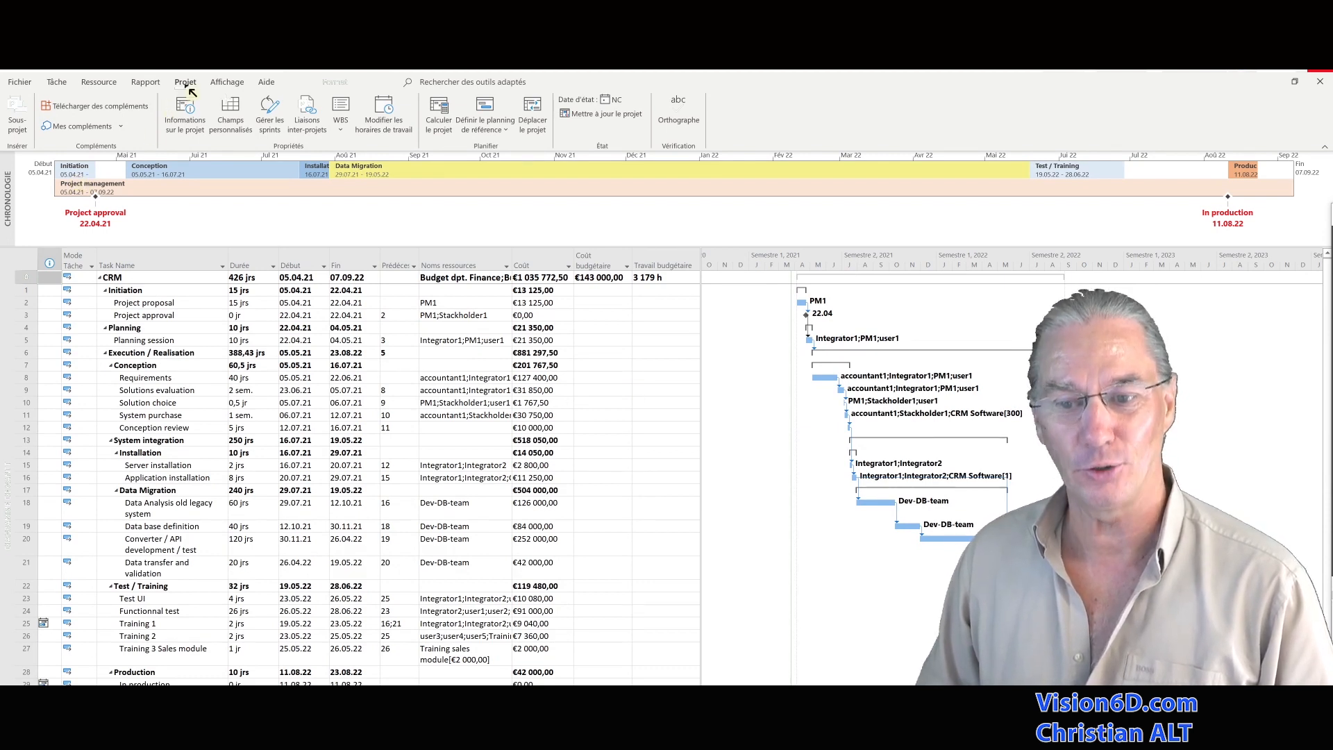
Step: Set the project's status date to 10.07.21
left_click(613, 102)
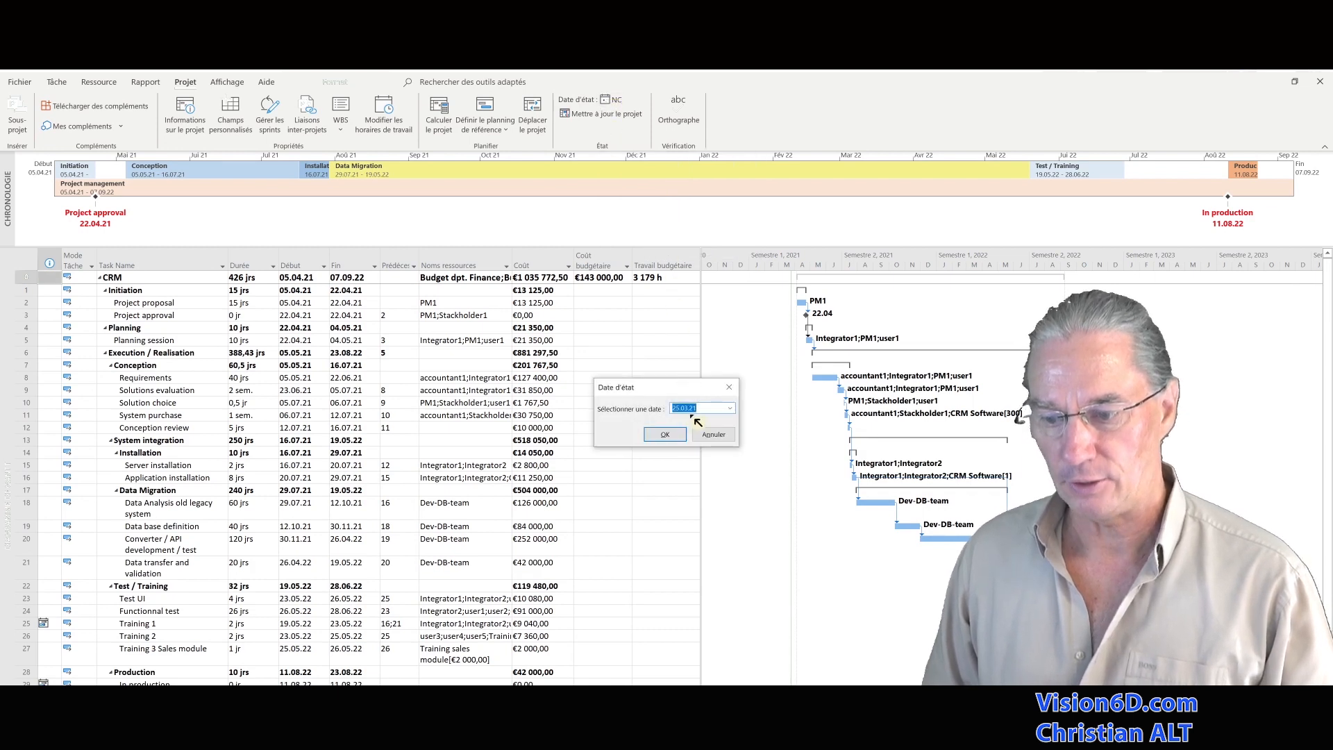
left_click(732, 409)
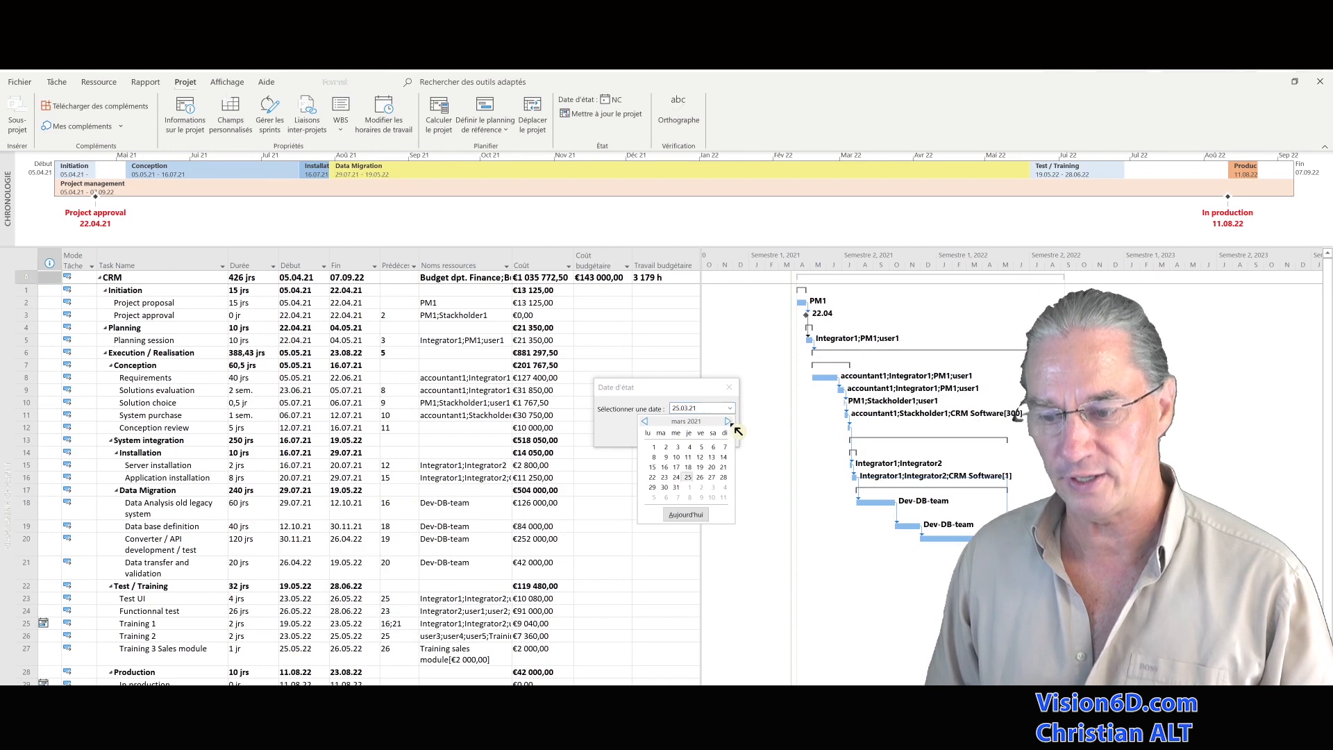
left_click(730, 423)
left_click(731, 422)
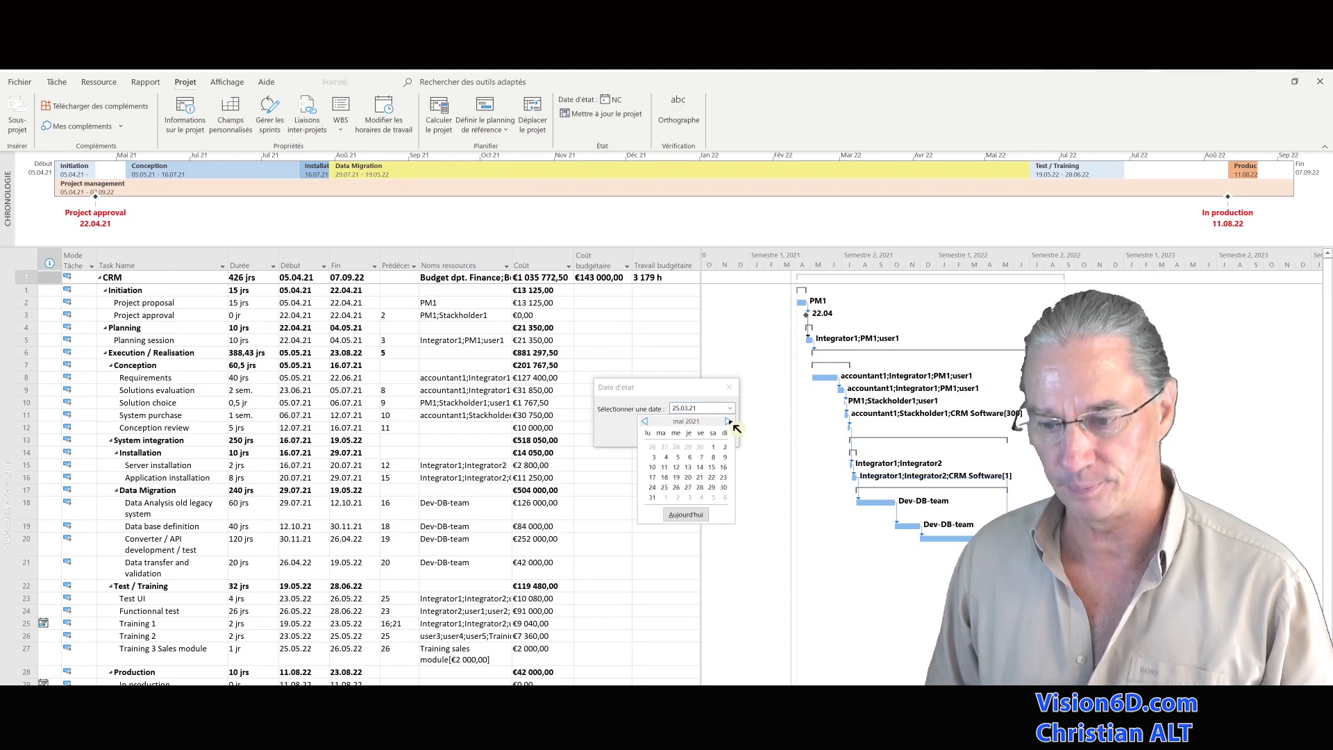
left_click(731, 422)
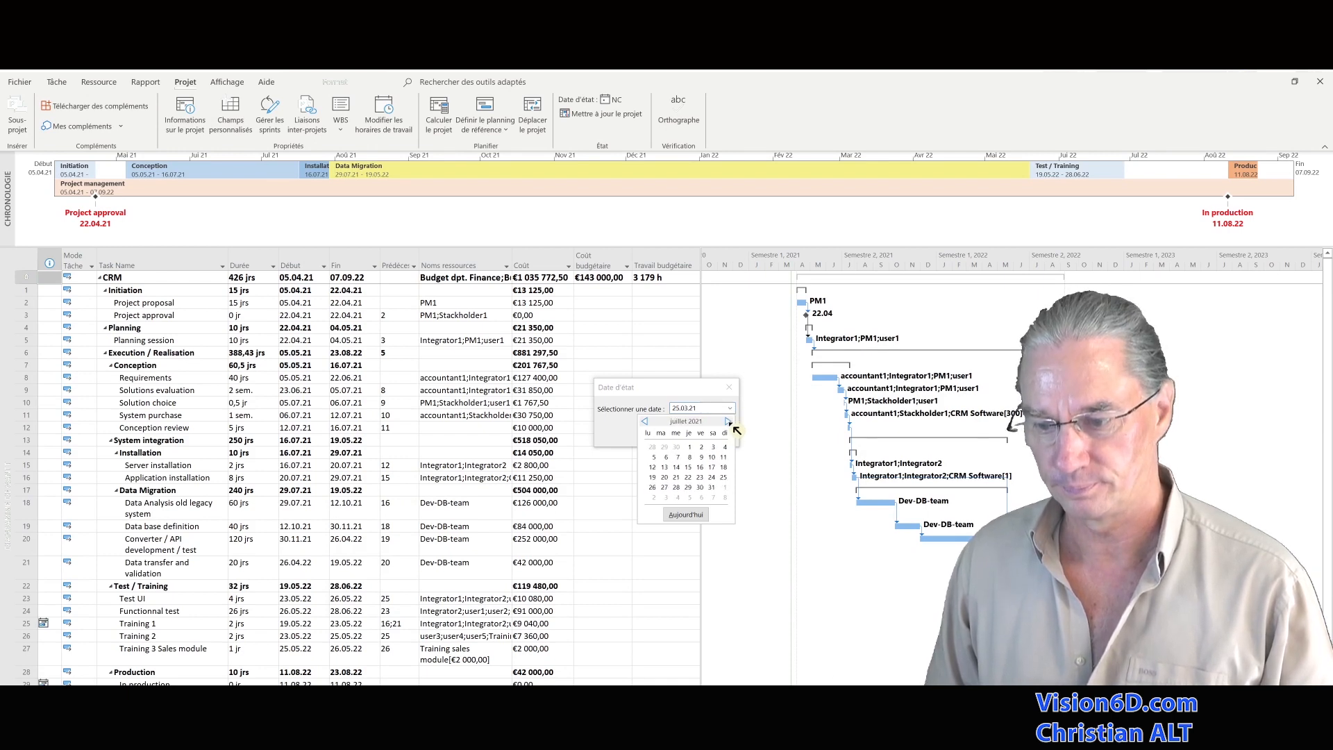
left_click(713, 458)
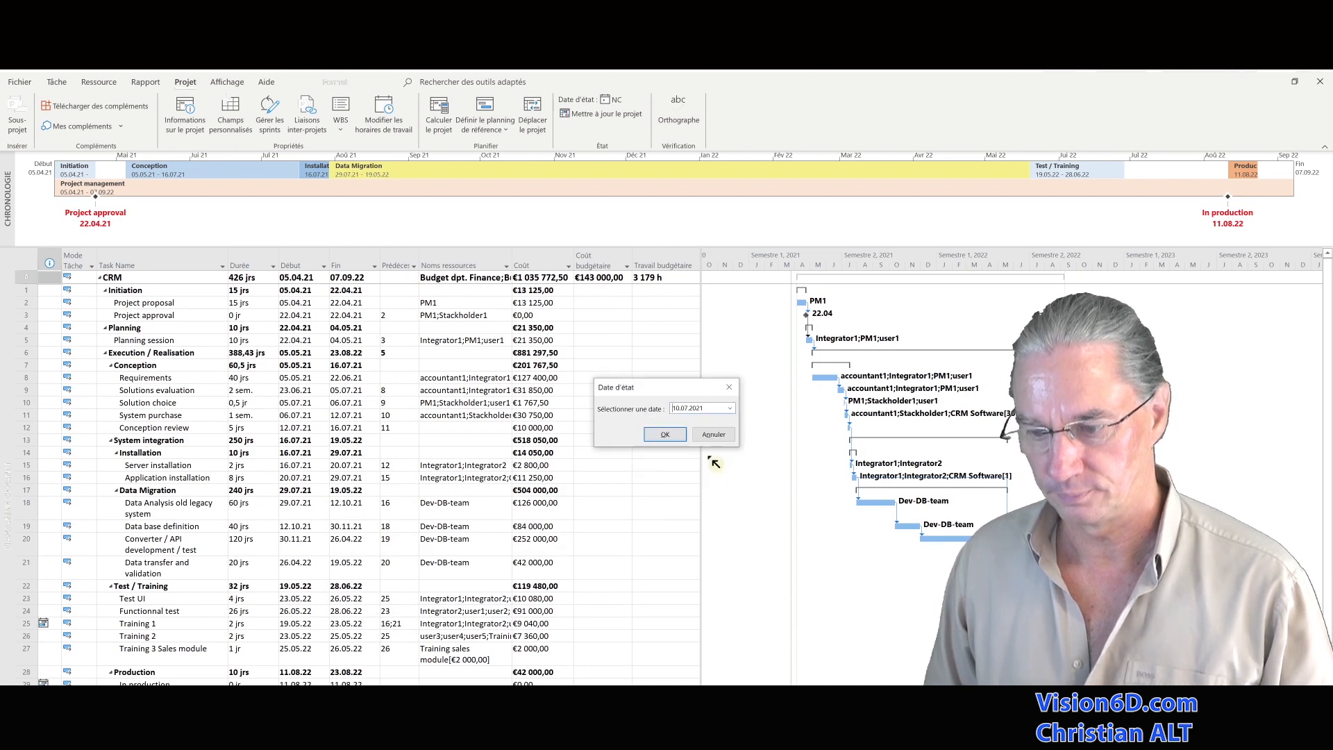
left_click(665, 434)
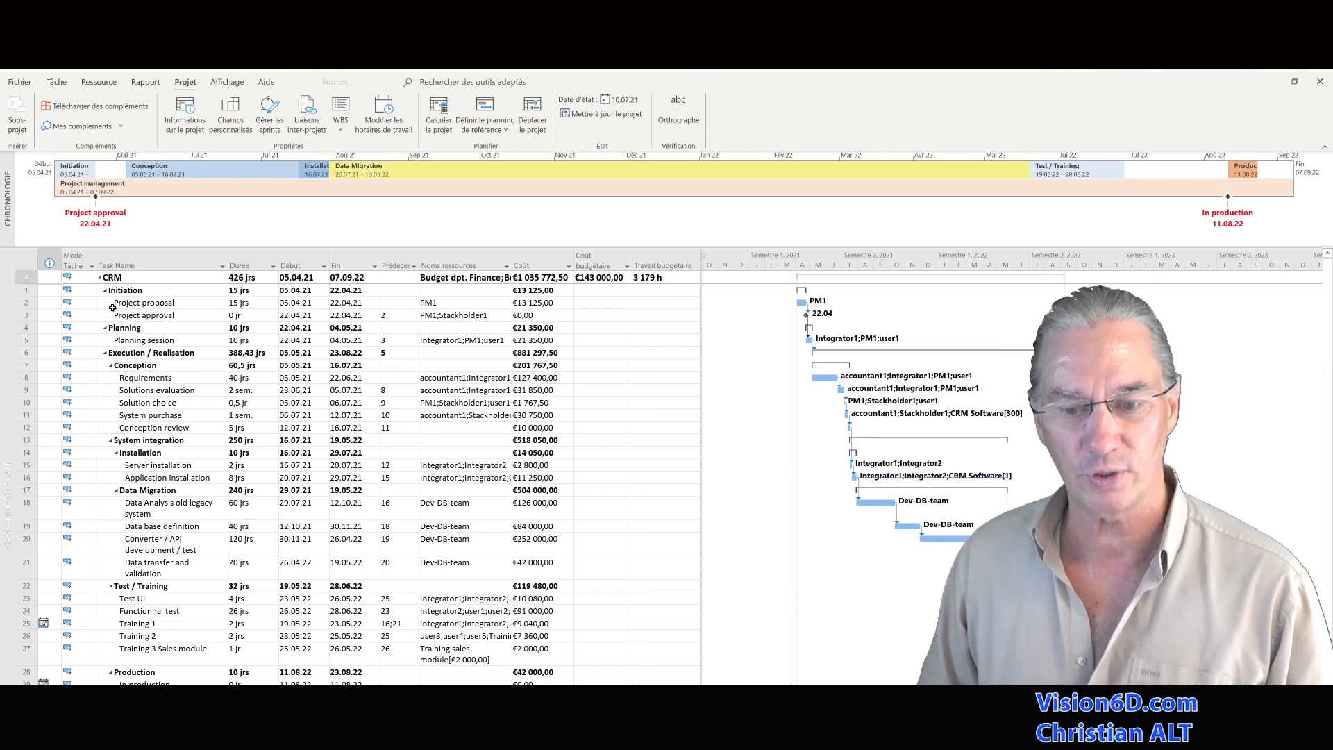
Step: Mark the Project proposal and Project approval tasks as 100% complete
left_click(25, 303)
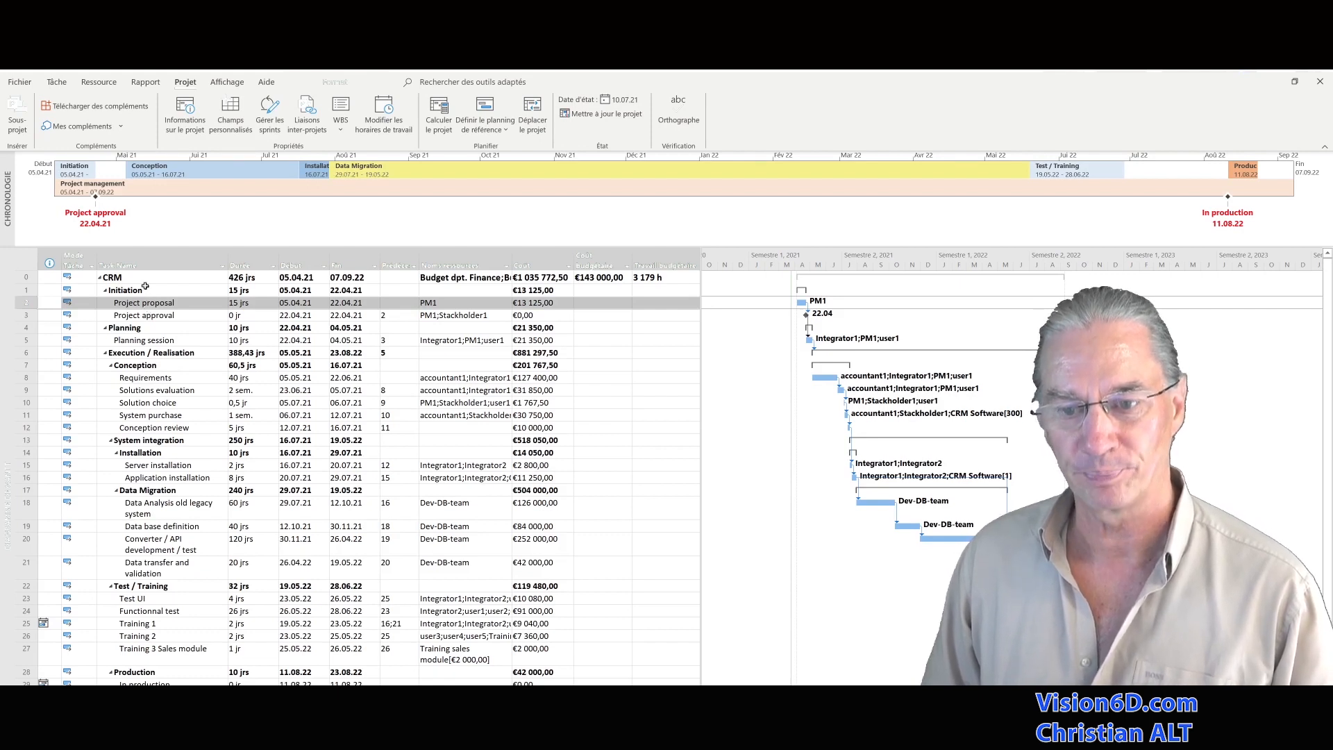
left_click(55, 82)
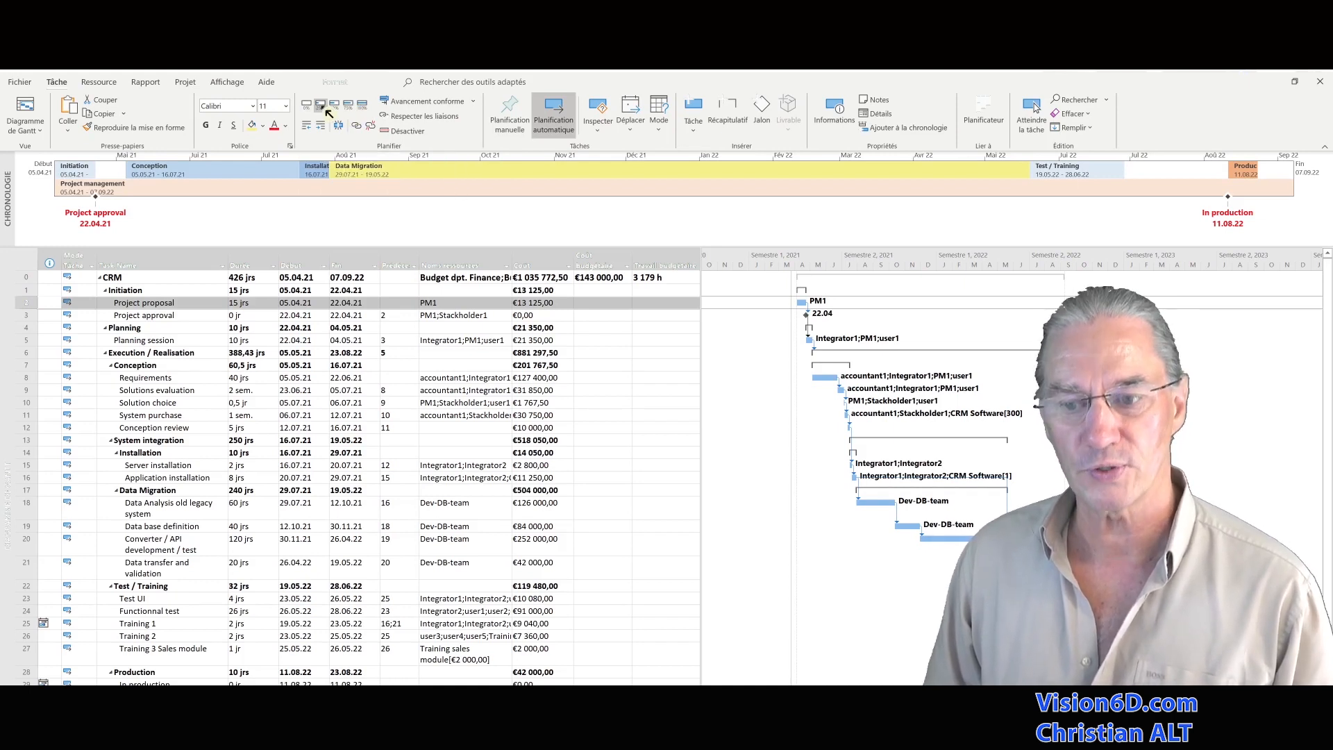
left_click(369, 109)
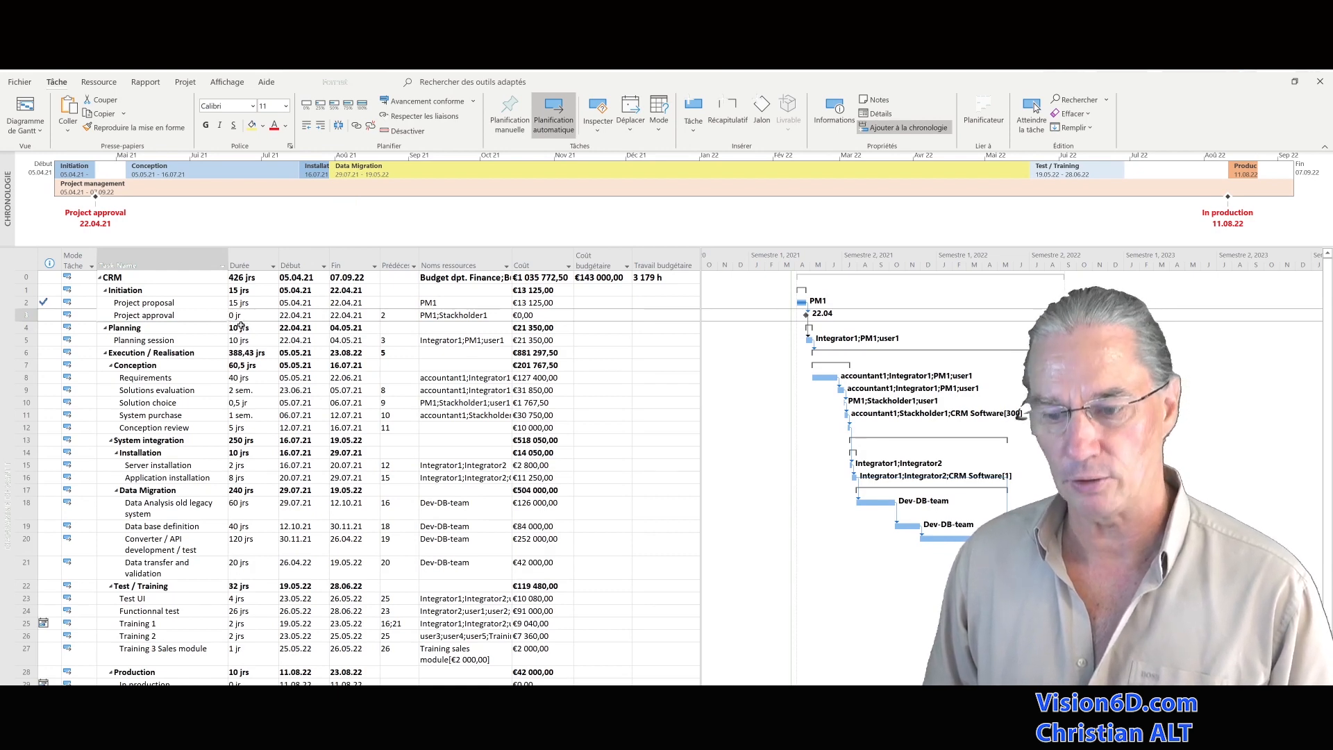
left_click(362, 104)
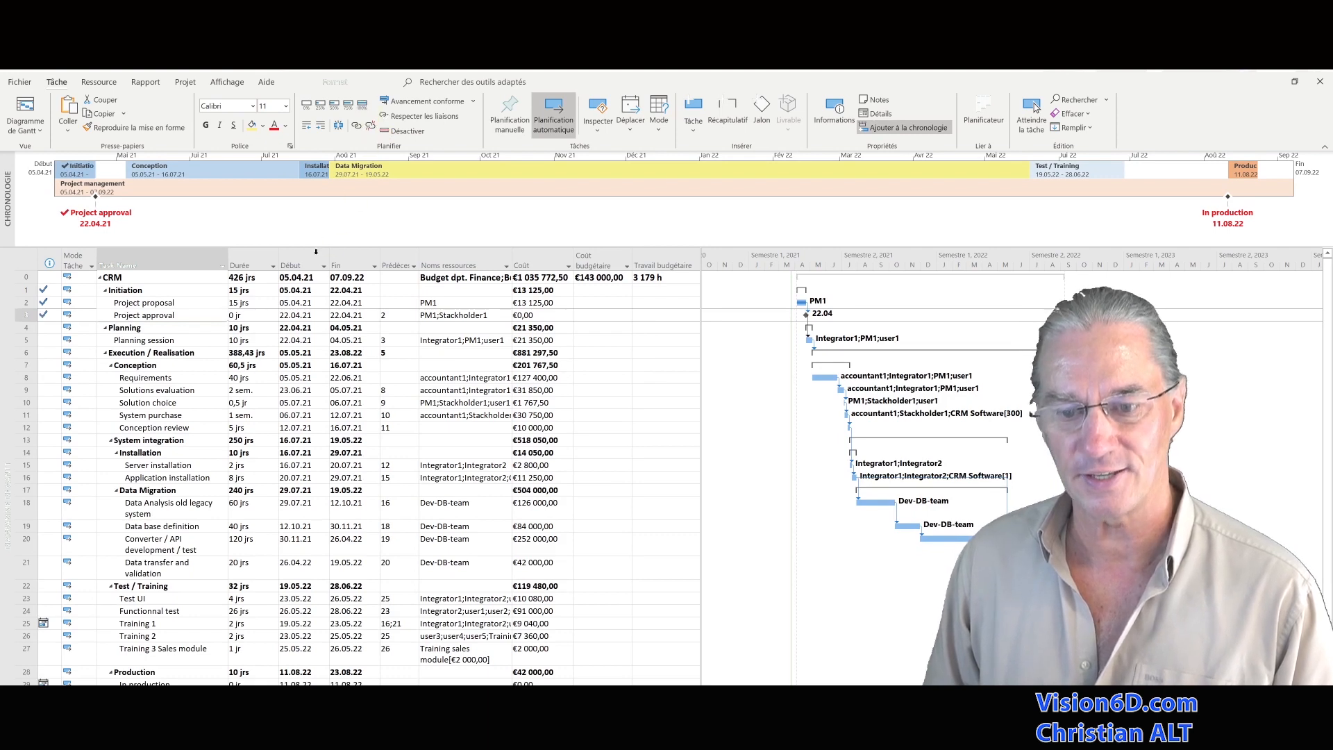
Step: Set the Planning session task's percent complete to 80% in its task information
left_click(152, 342)
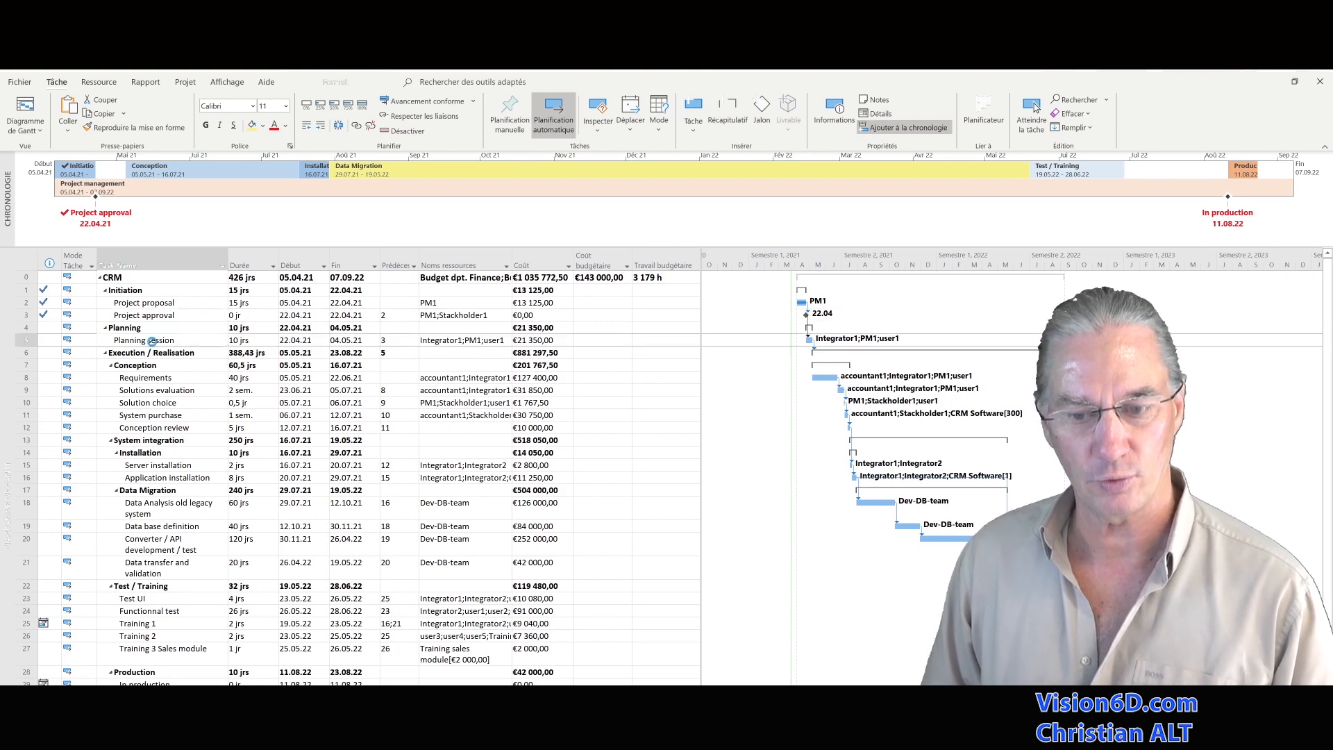
double_click(162, 345)
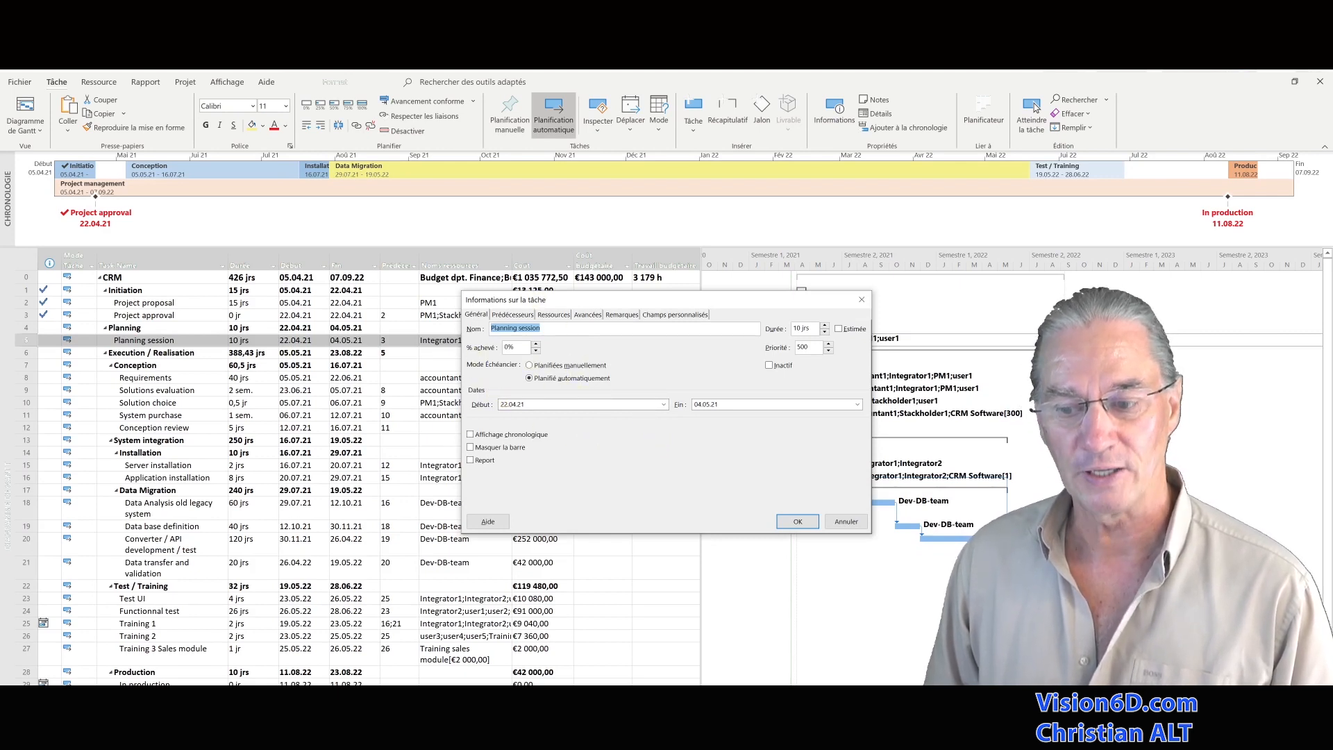
left_click(511, 347)
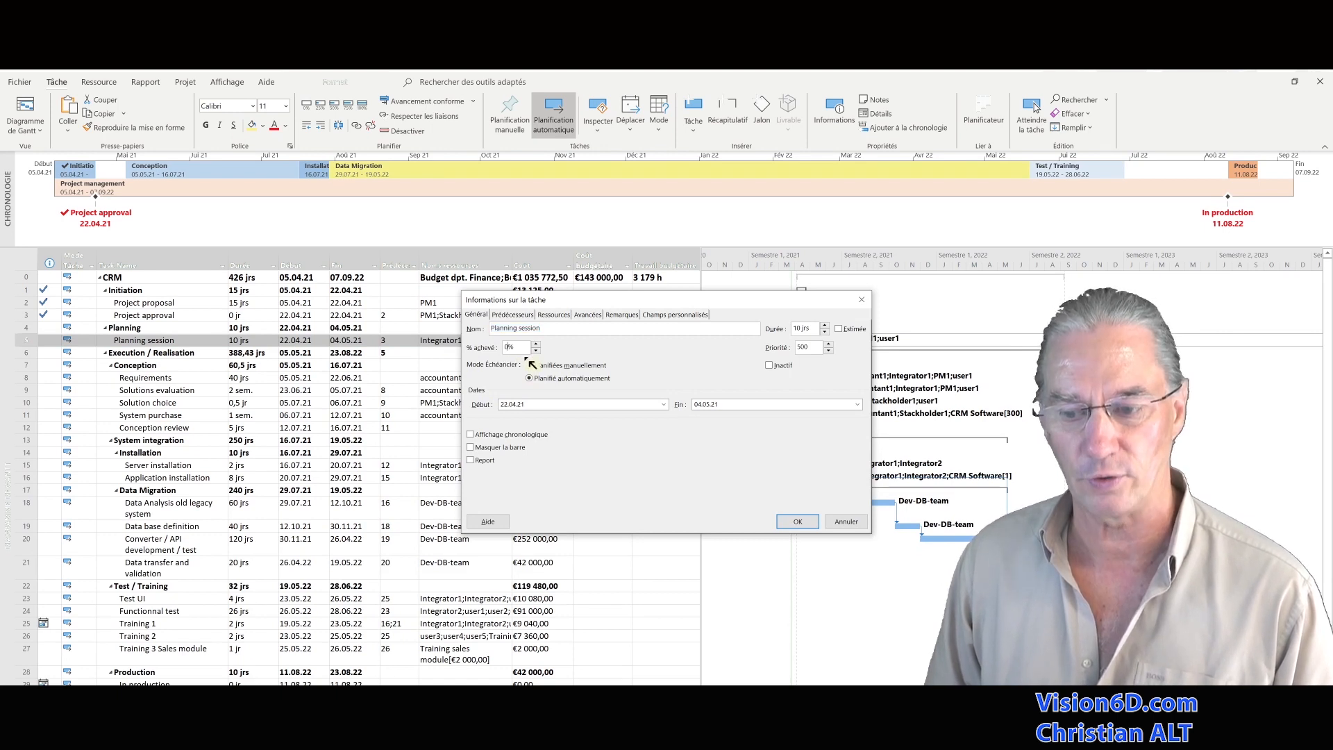
key("BackSpace")
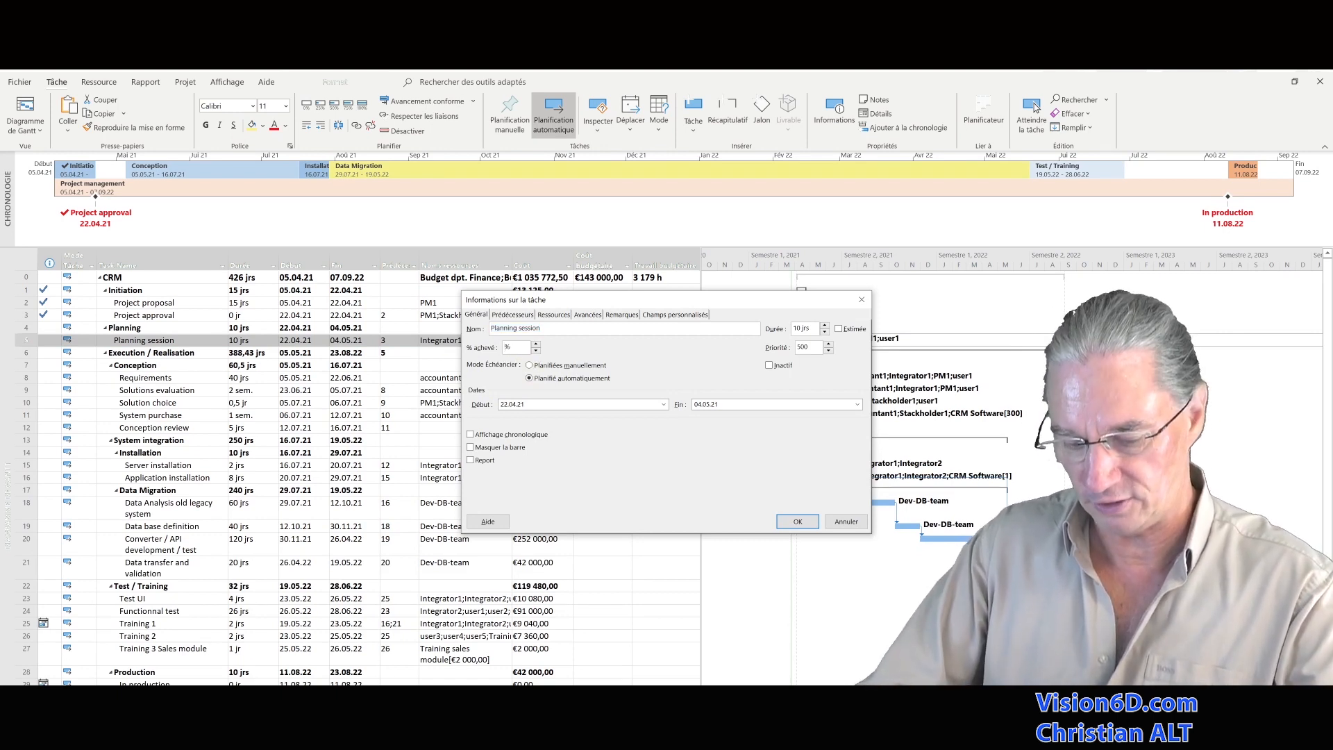
type("100")
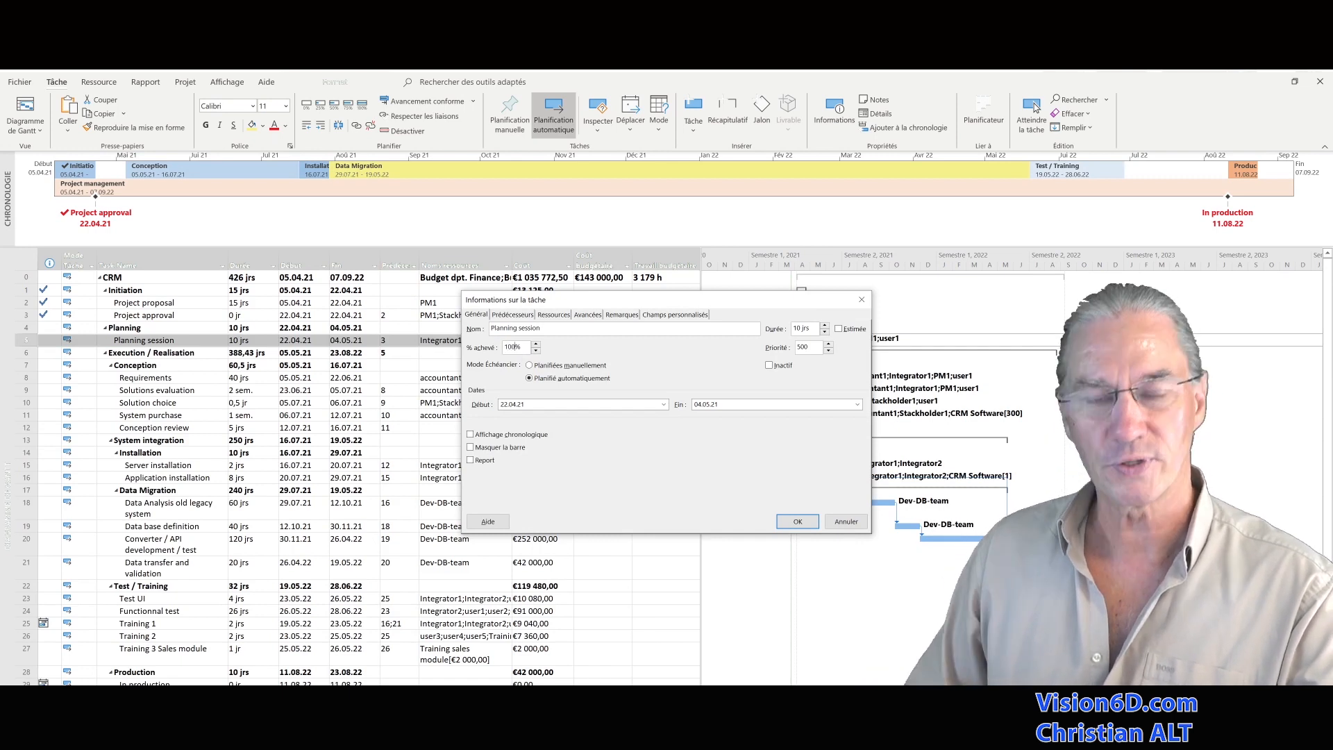
key("BackSpace")
key("BackSpace")
key("BackSpace")
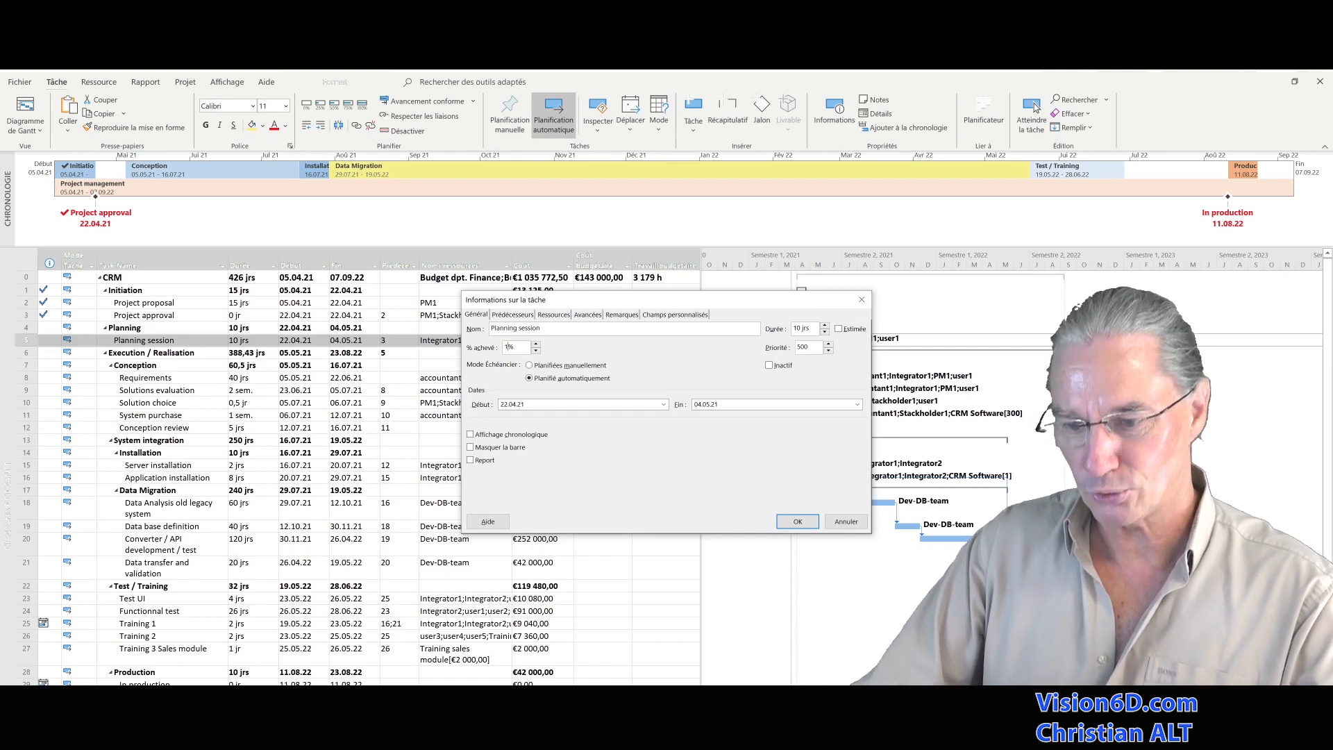
type("80")
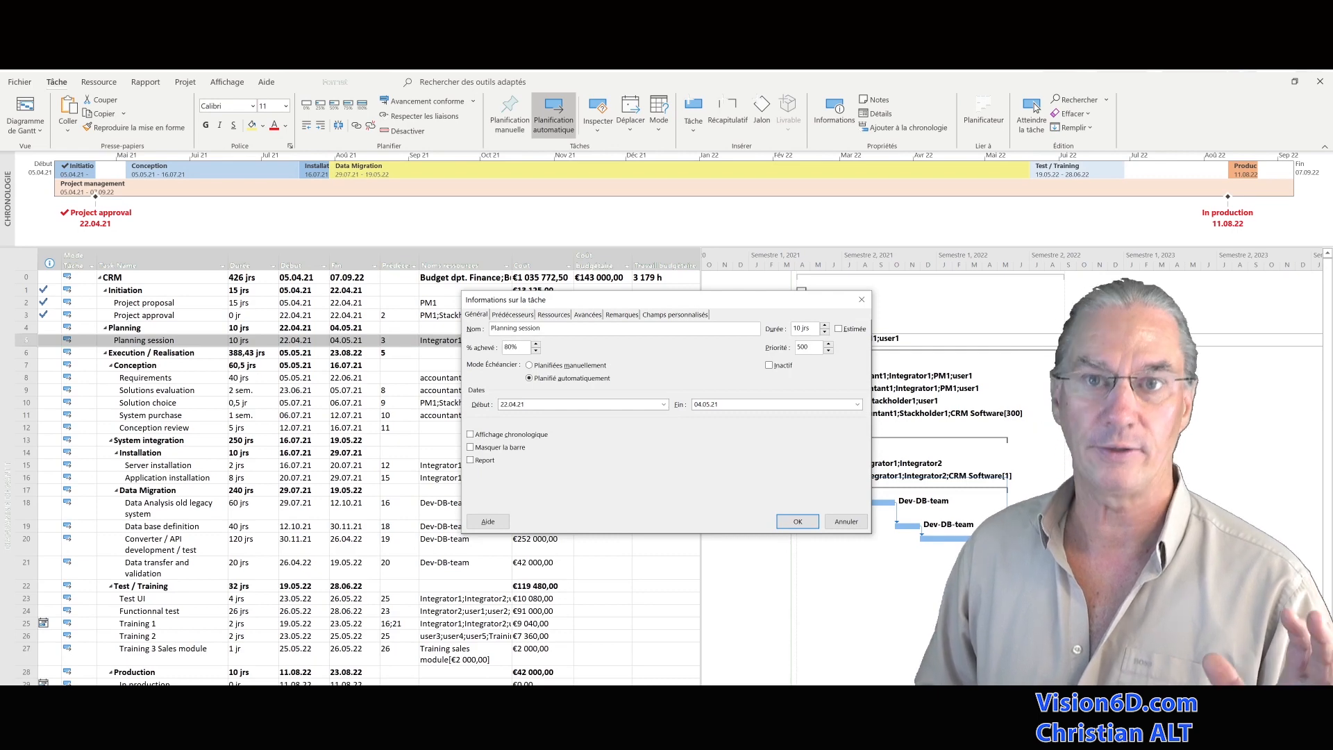
left_click(799, 524)
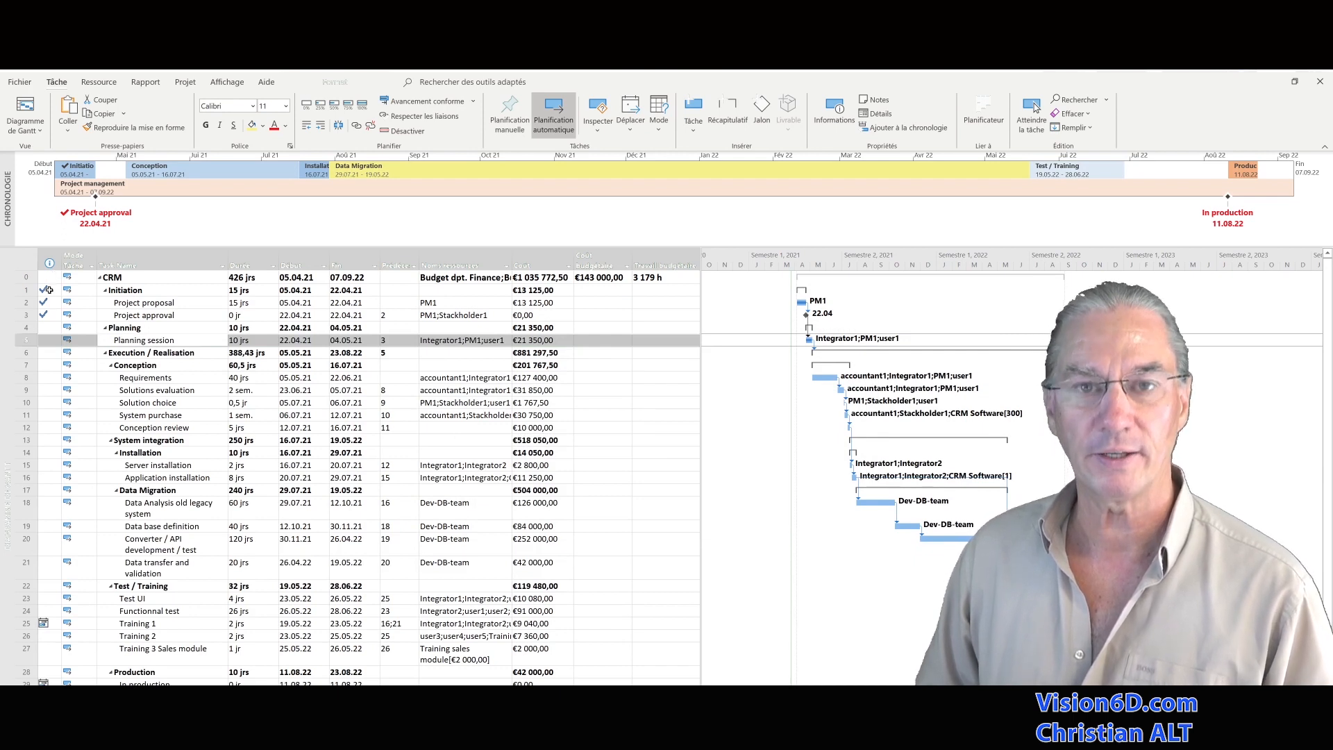
Step: Update the entire project's work as complete through 10.07.21, using the 0%–100% complete option
mouse_move(44, 314)
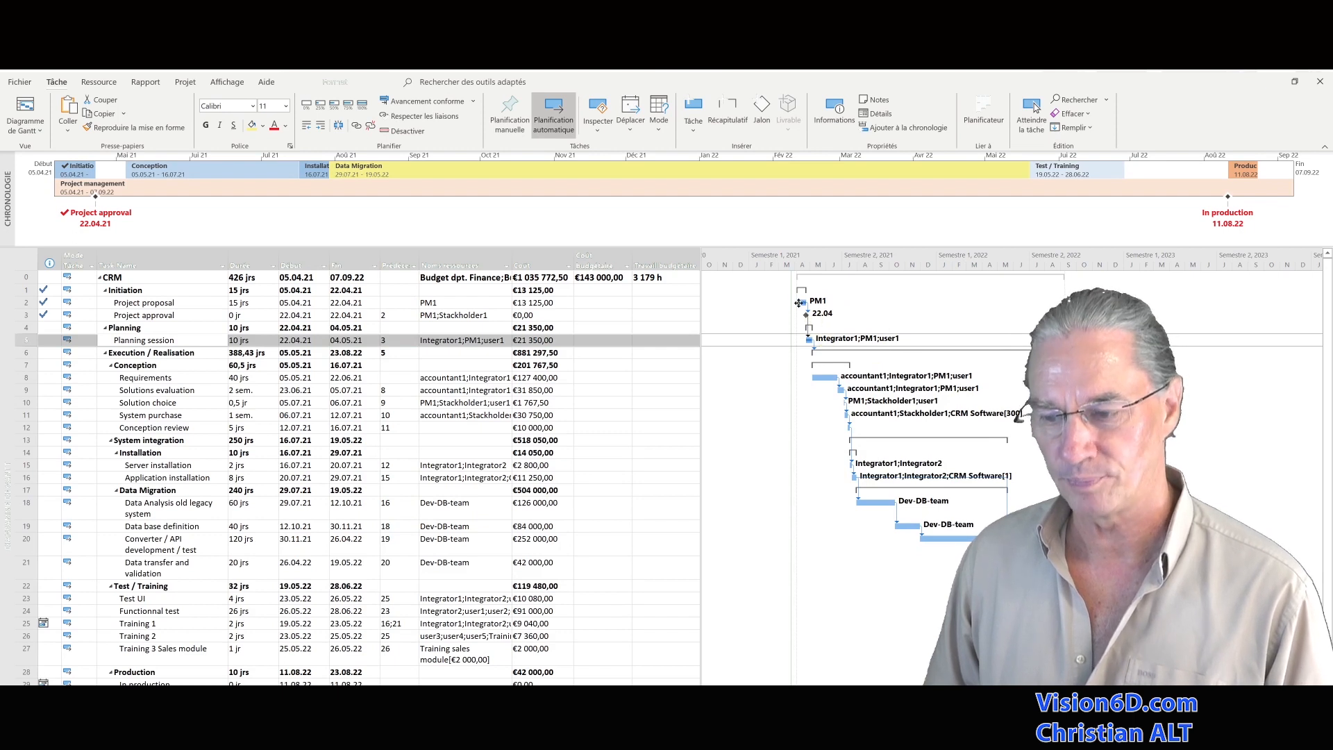
scroll(864, 315, "up", 5, "ctrl")
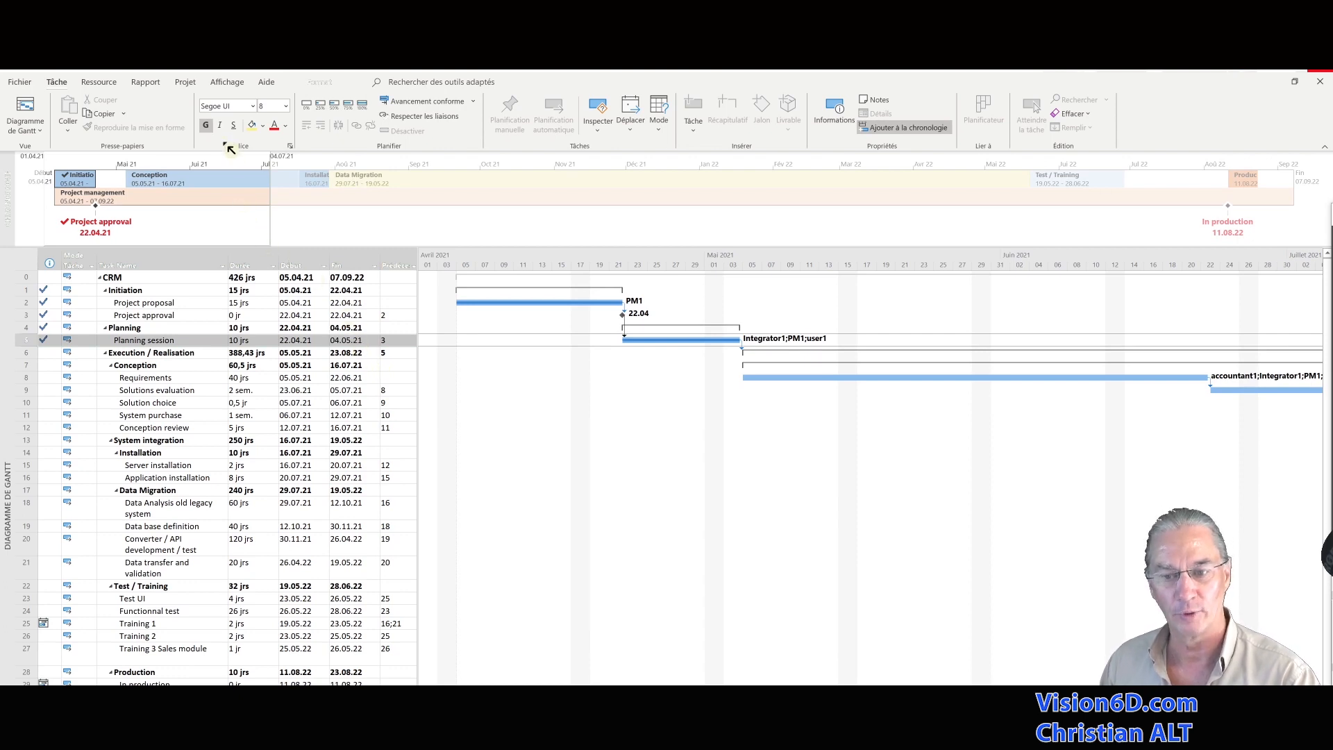
left_click(197, 82)
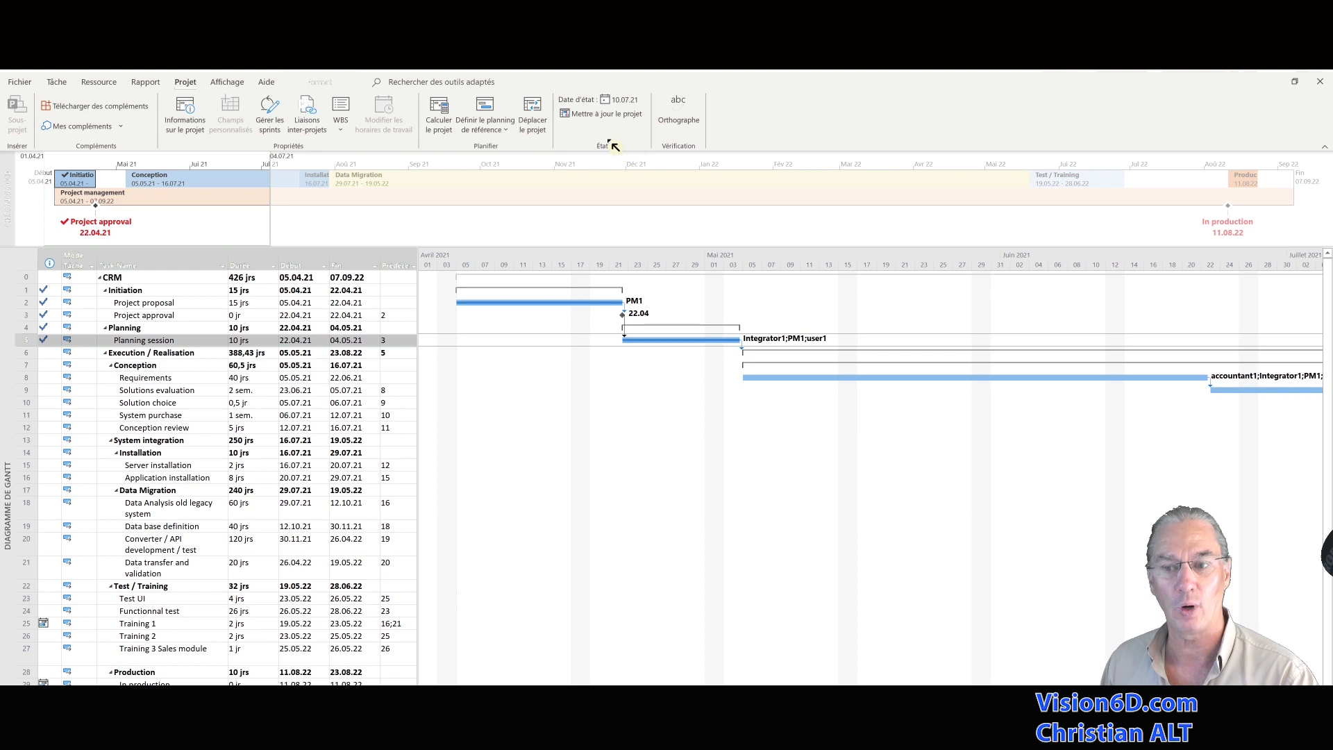
left_click(609, 115)
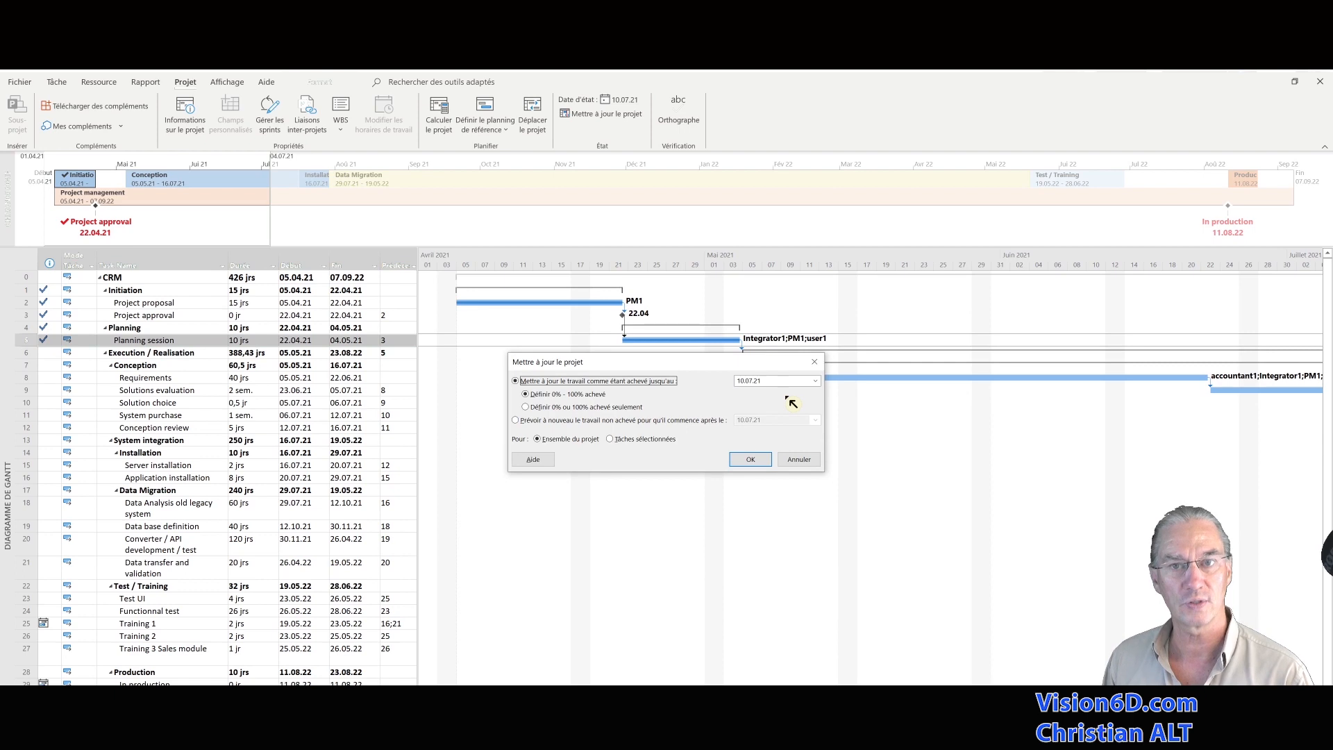
left_click(757, 460)
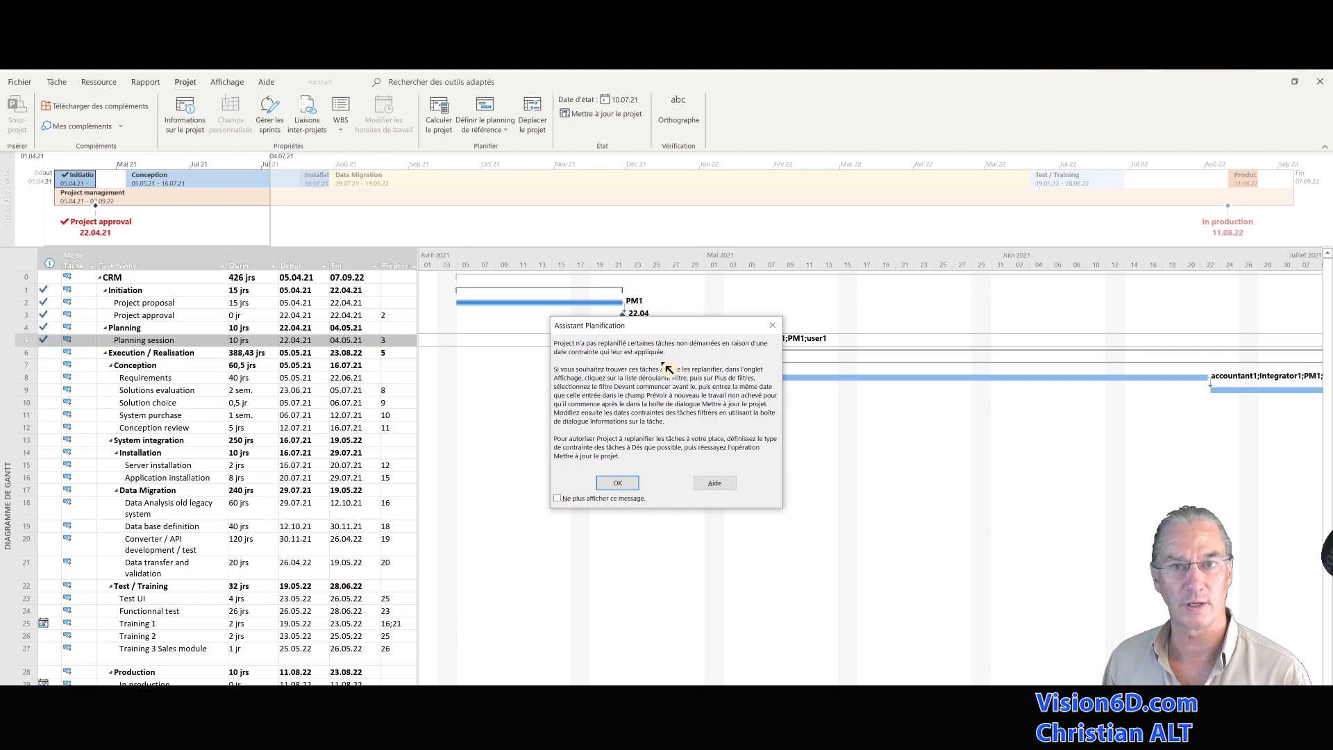
left_click(618, 483)
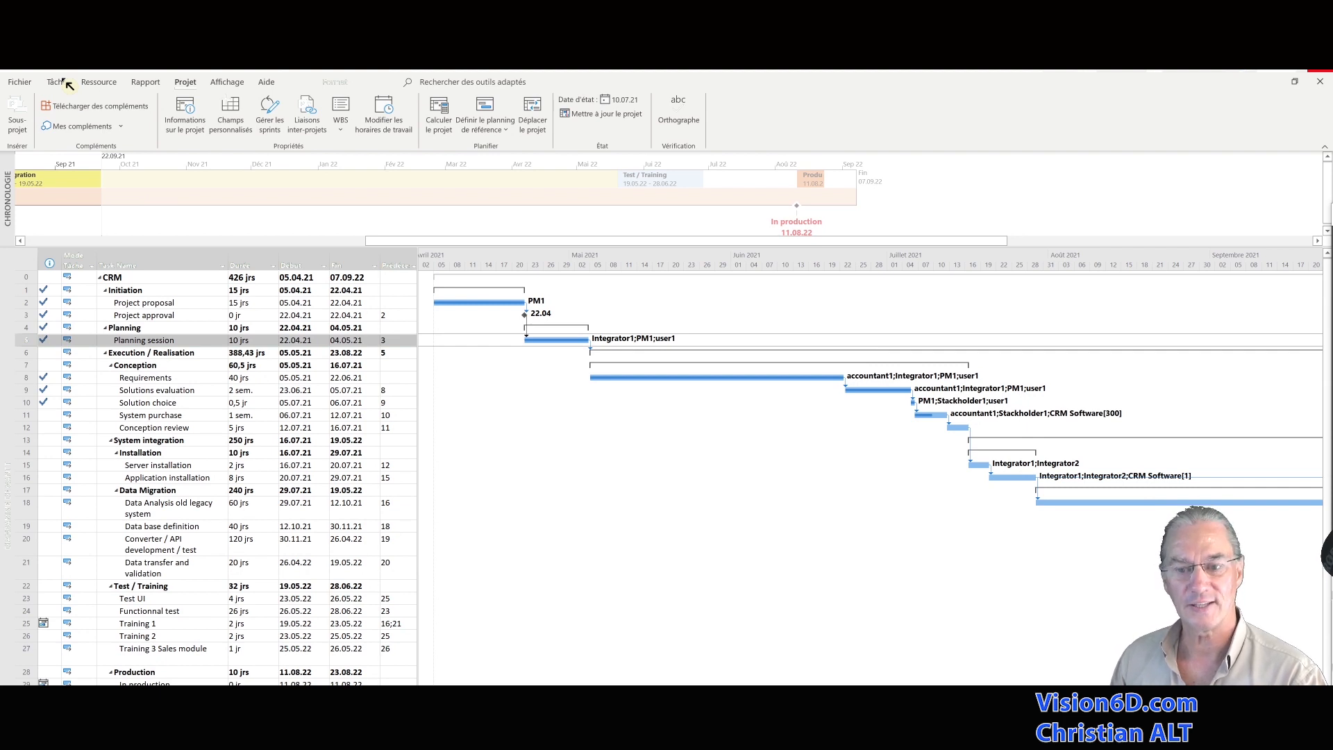
Step: Check the updated project statistics for completion percentages and actual and remaining duration, work and cost
left_click(189, 114)
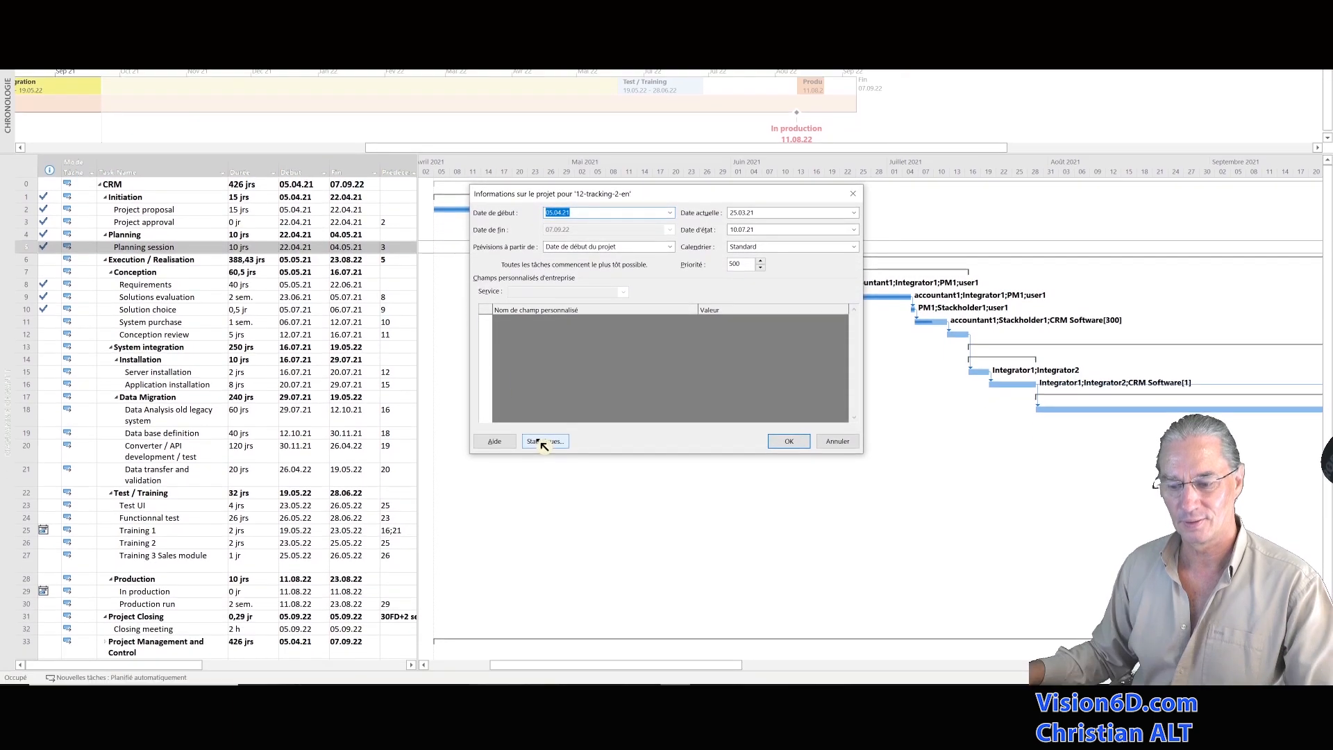
left_click(540, 441)
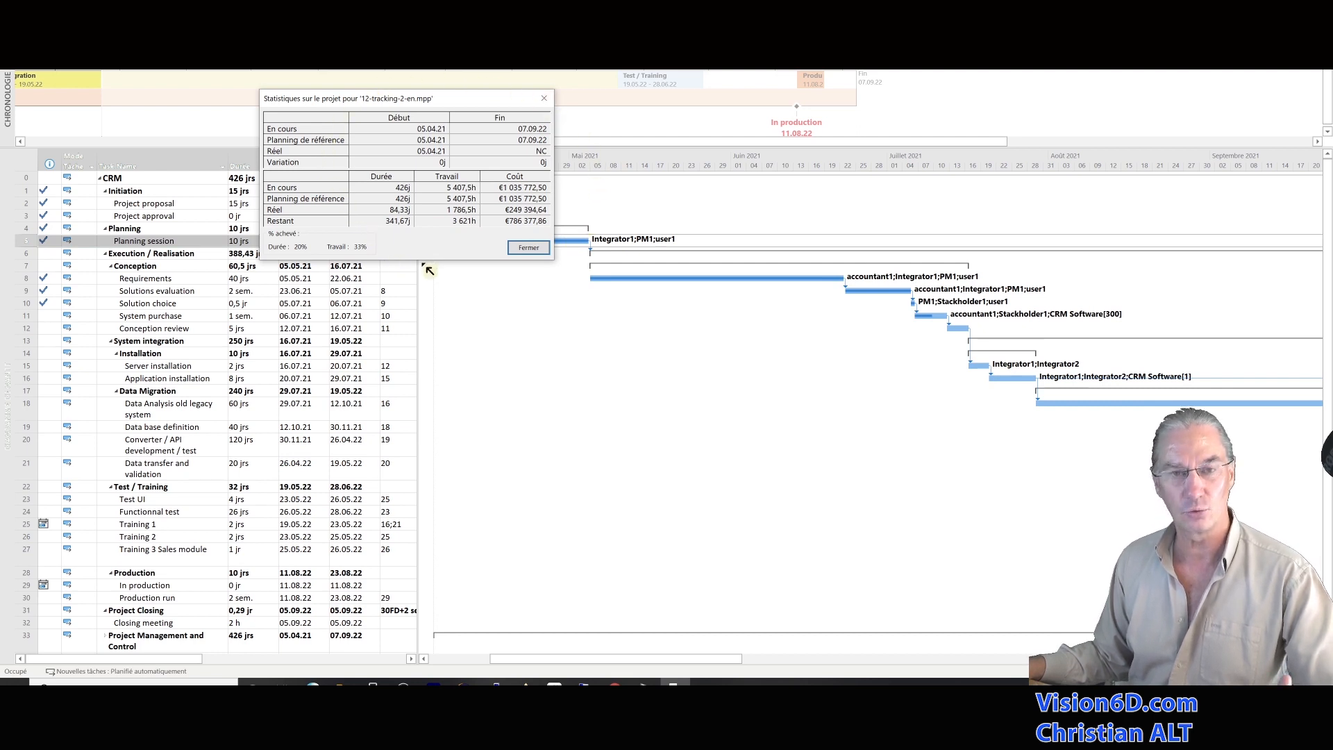
left_click(538, 244)
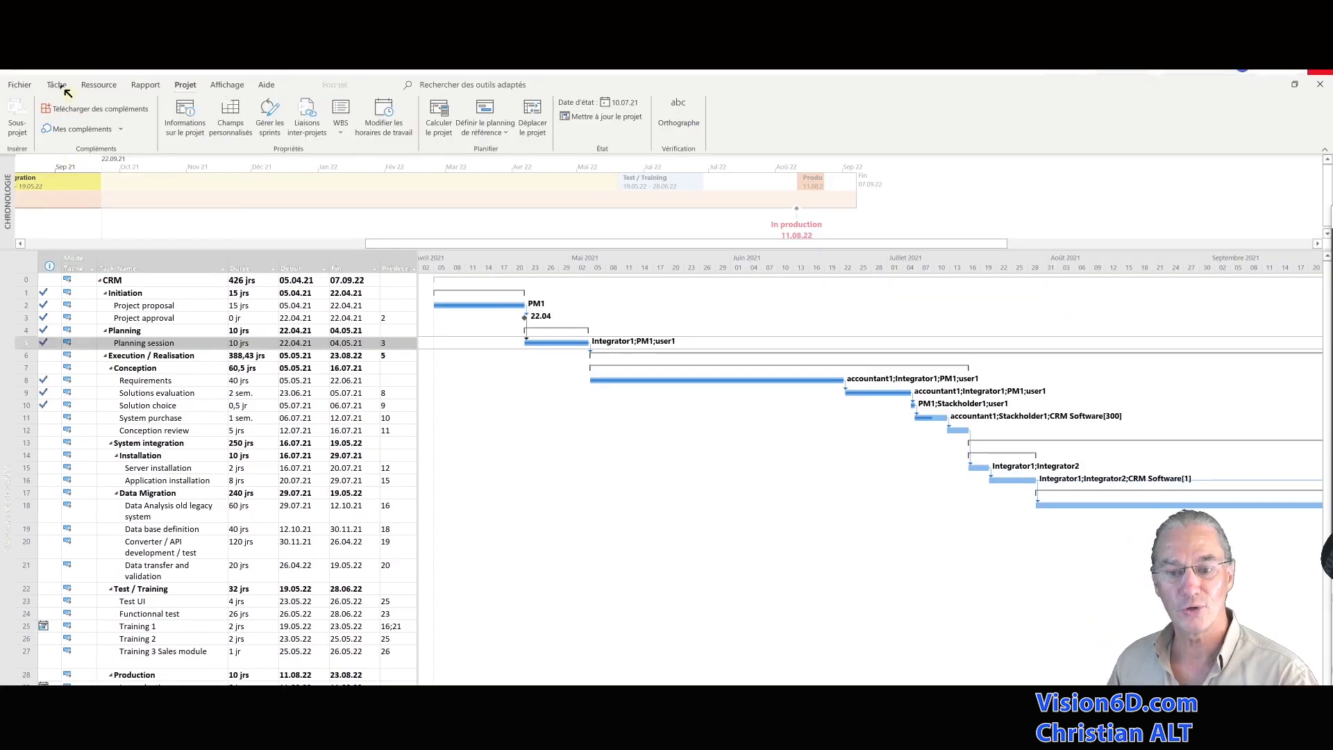
Step: Switch the project display to the Suivi Gantt (Tracking Gantt) view
left_click(57, 85)
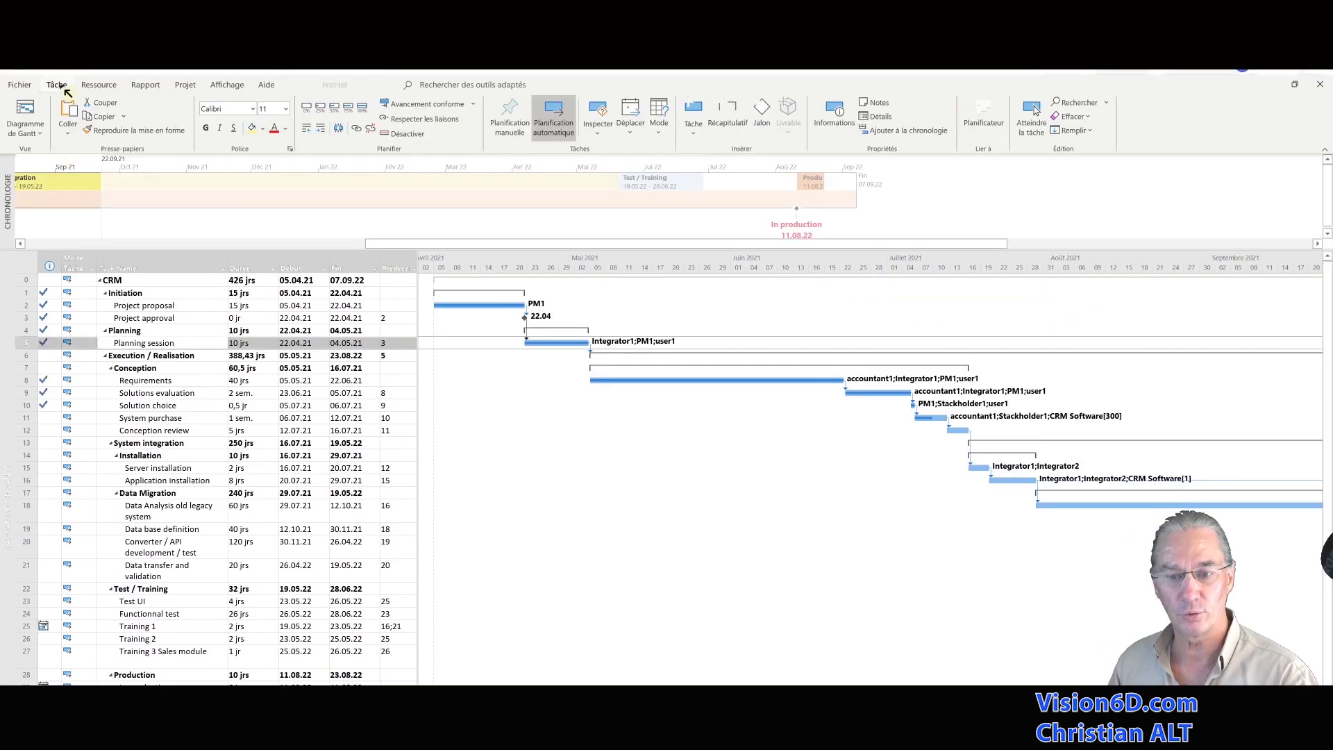
left_click(45, 137)
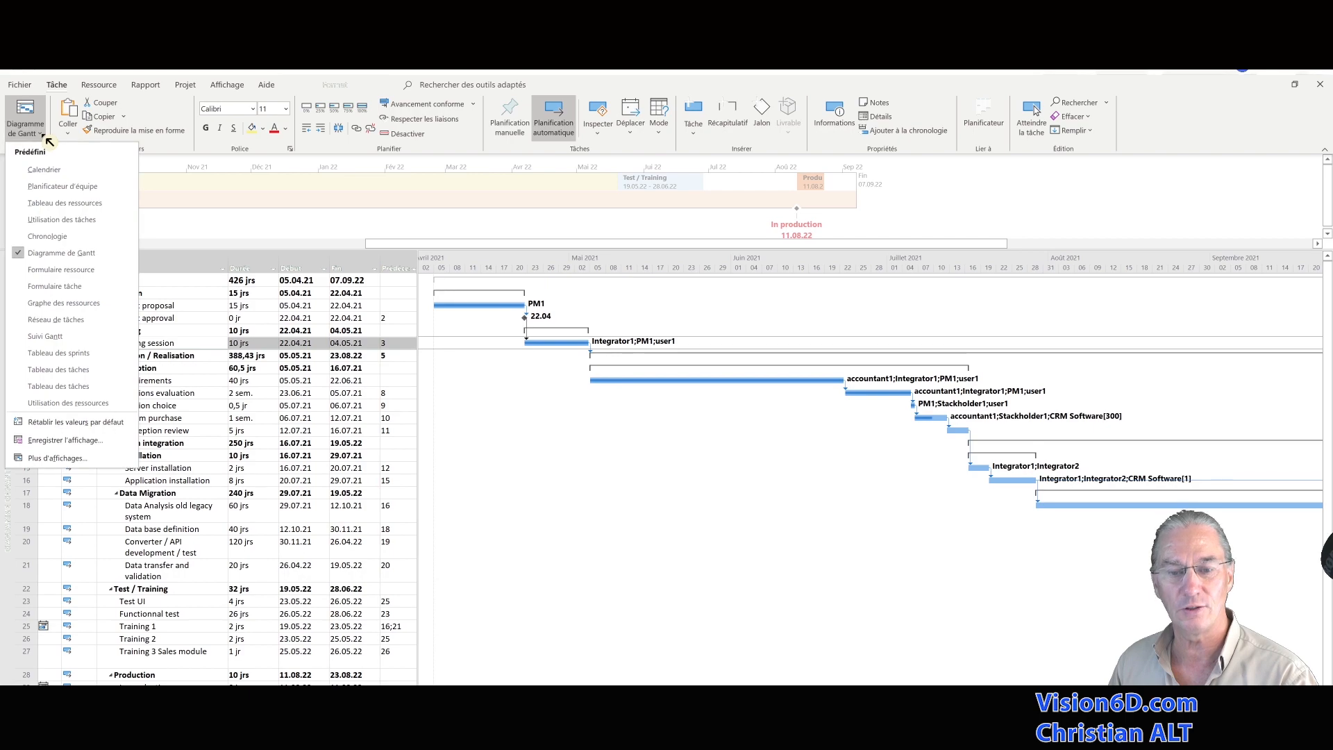
left_click(47, 320)
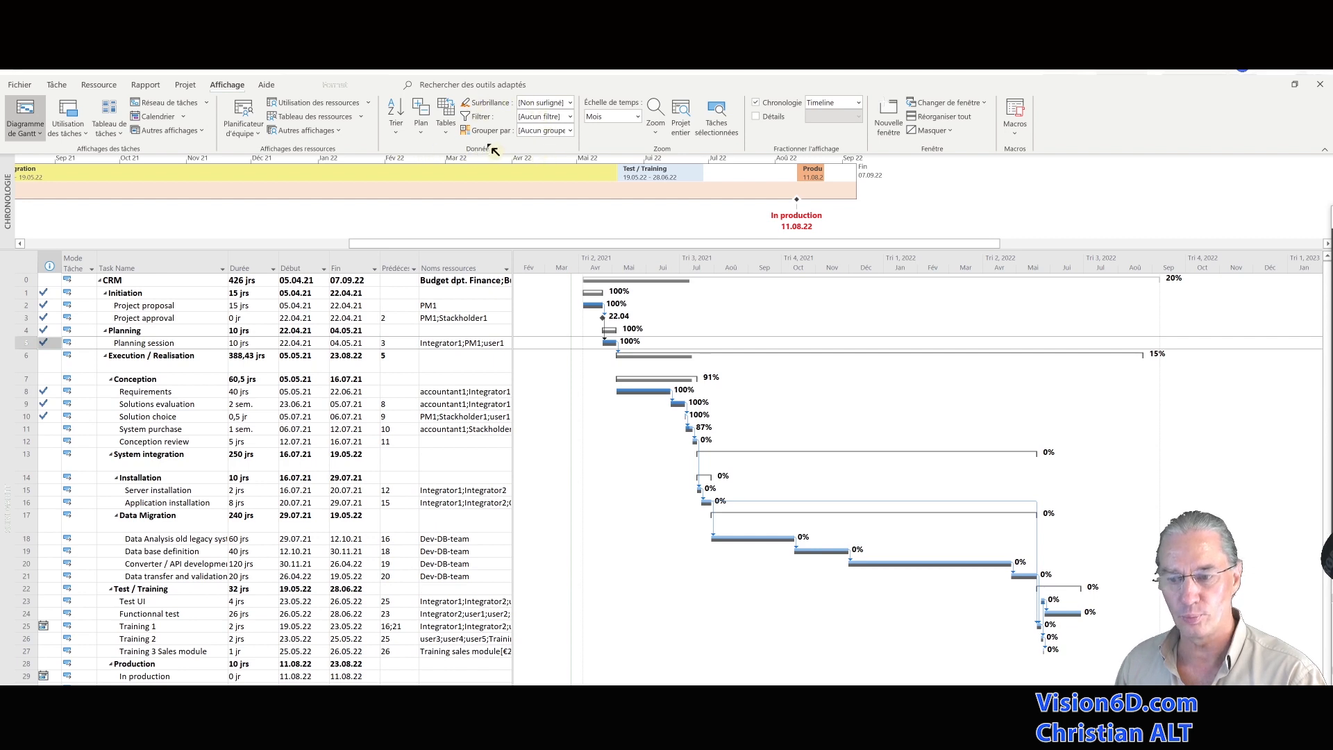
Step: Show the Suivi (Tracking) table beside the Gantt chart
left_click(448, 134)
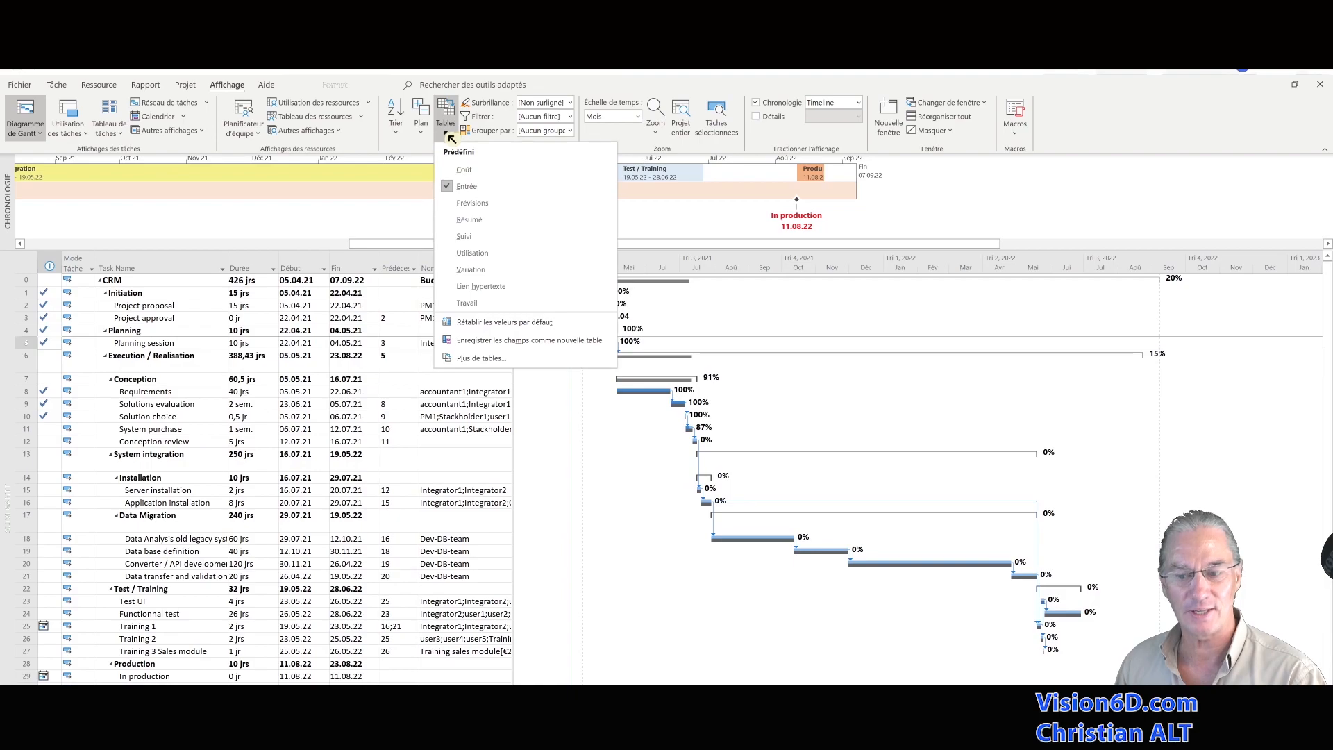
left_click(475, 201)
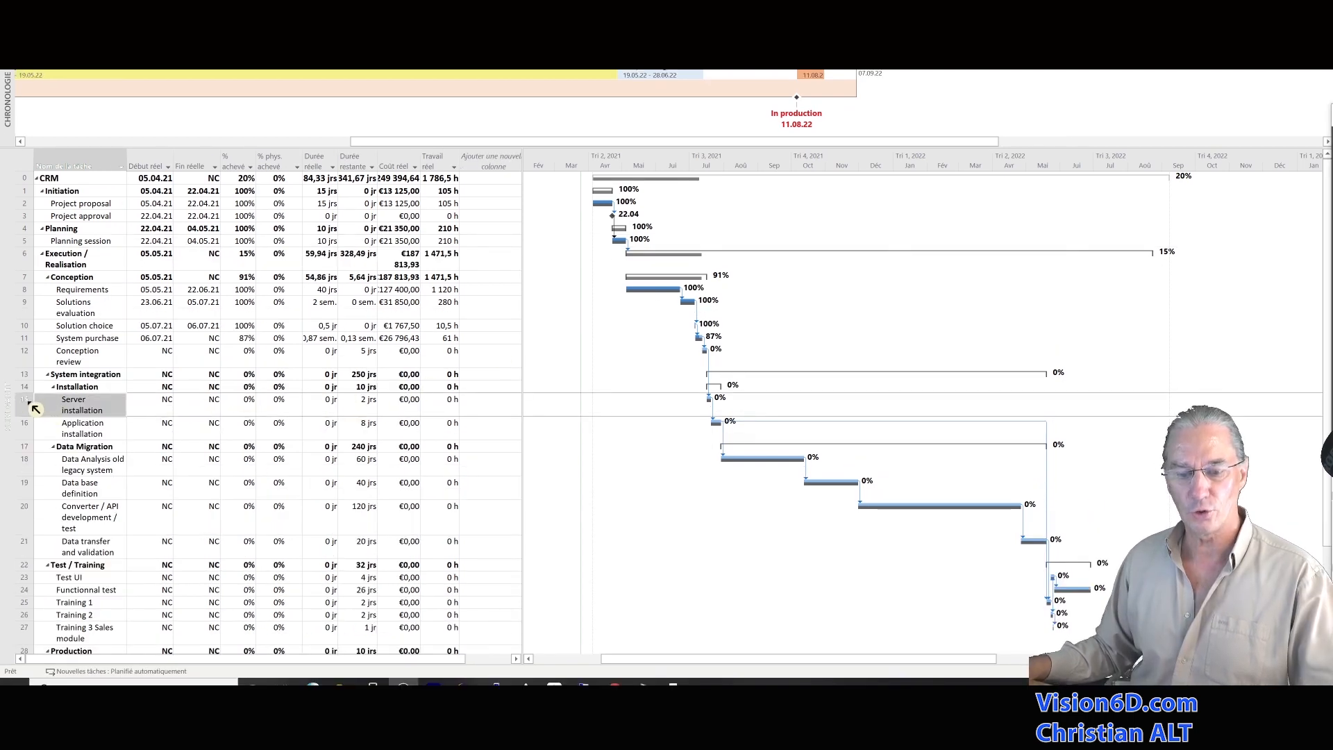
Step: Open the task update settings for the Server installation task and set its actual start date to 12.07.2021
left_click(27, 404)
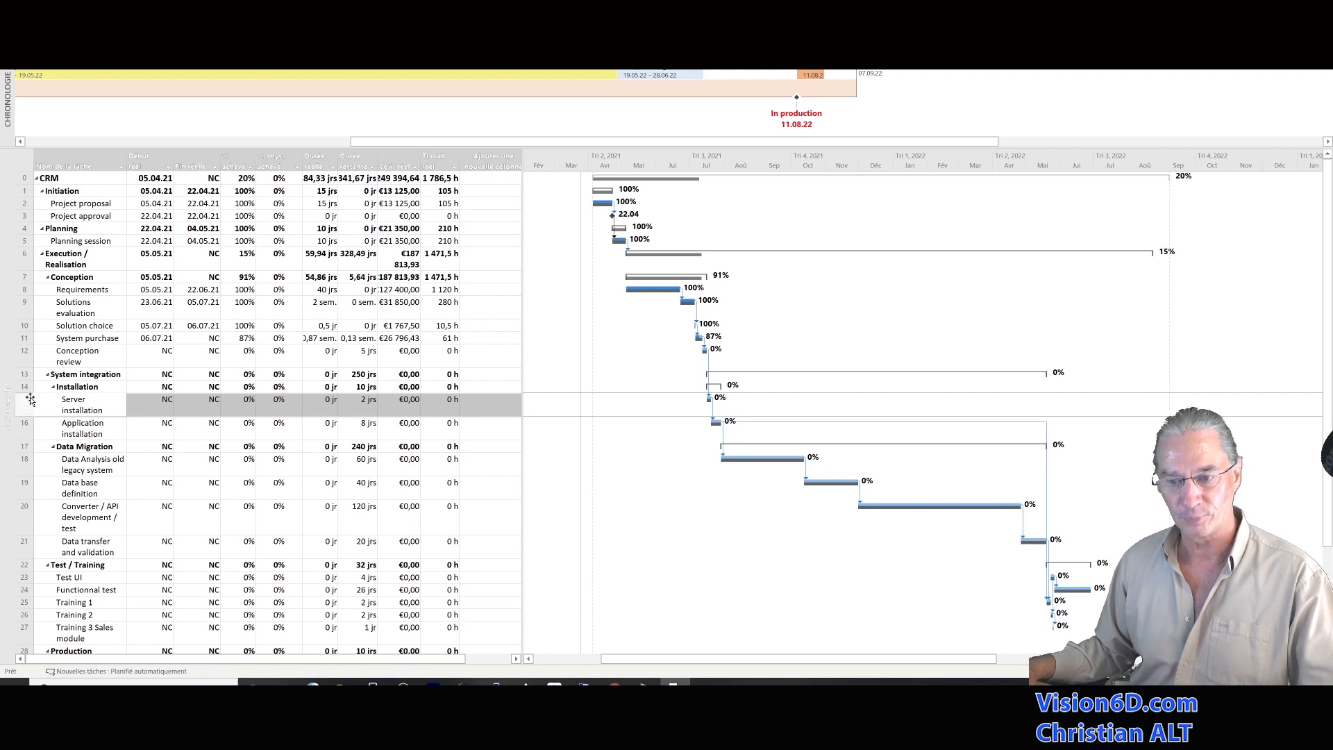
left_click_drag(30, 399, 96, 419)
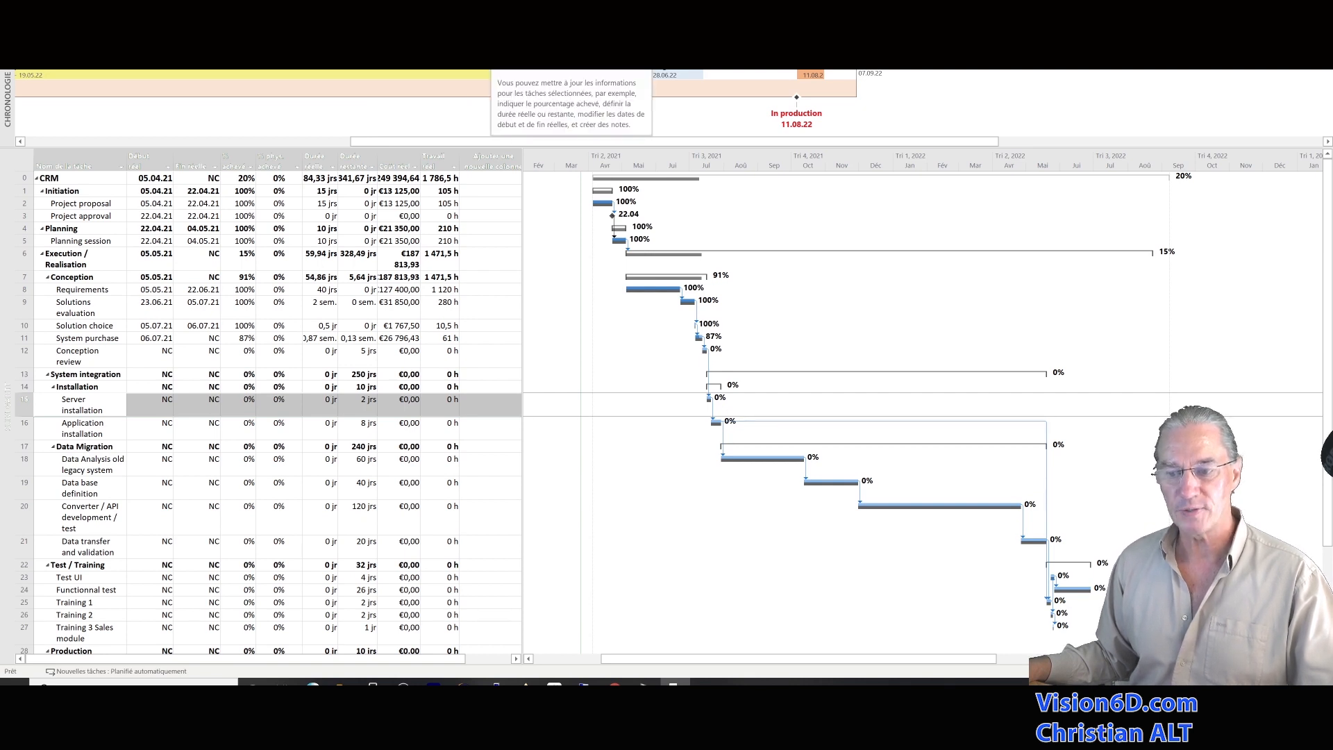
left_click(494, 54)
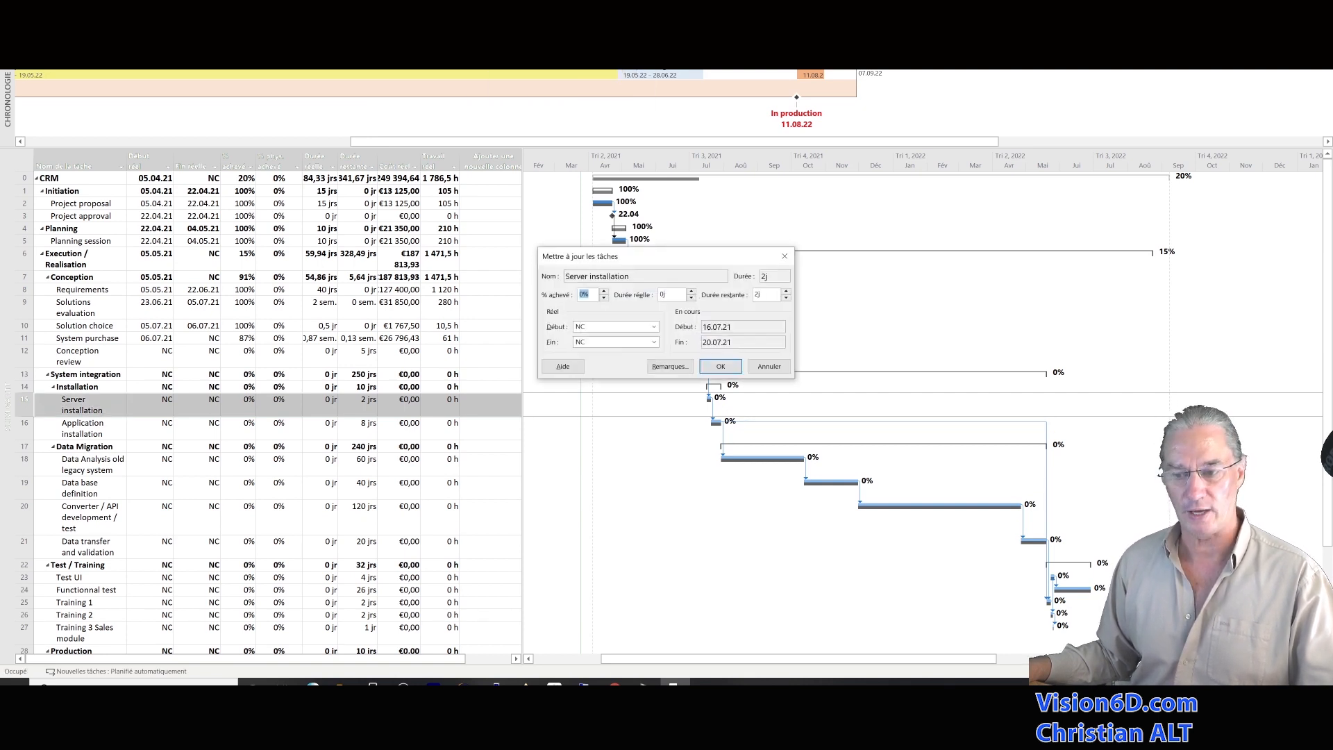
left_click_drag(643, 254, 499, 74)
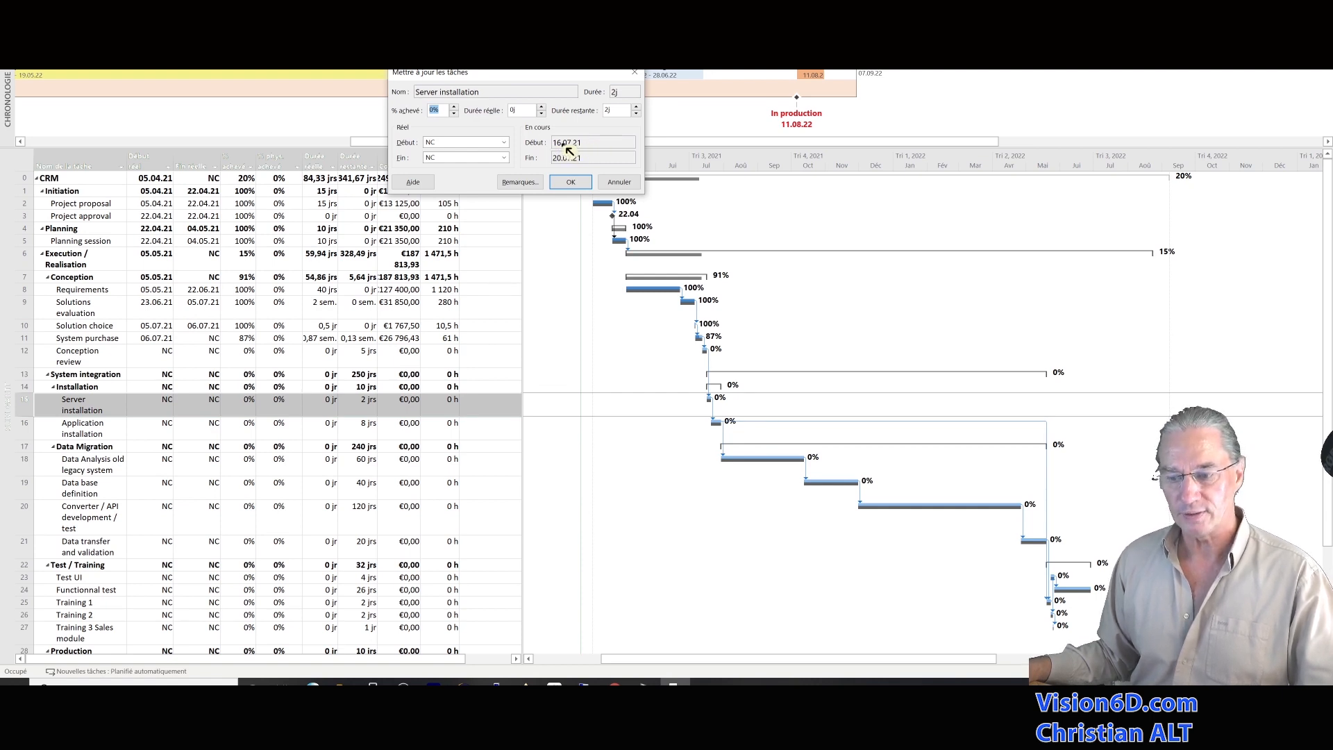
left_click(506, 142)
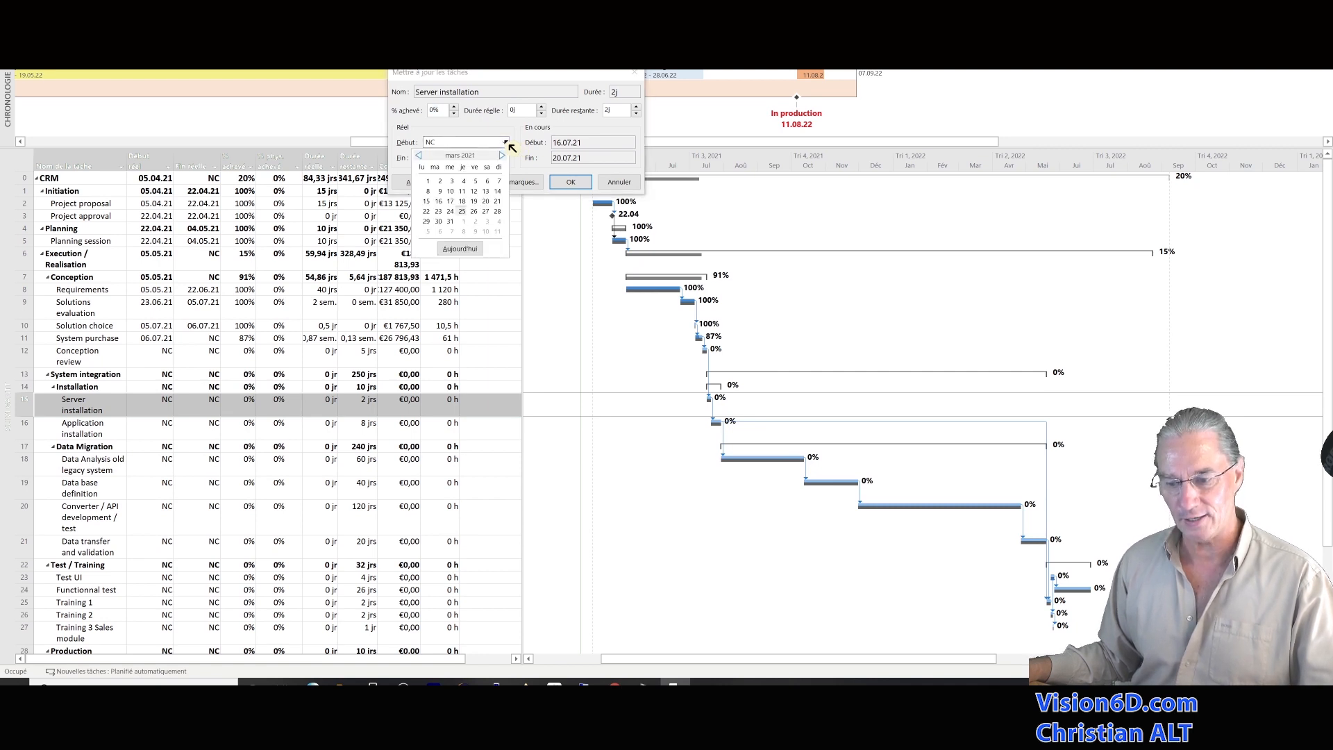
left_click(503, 155)
left_click(503, 156)
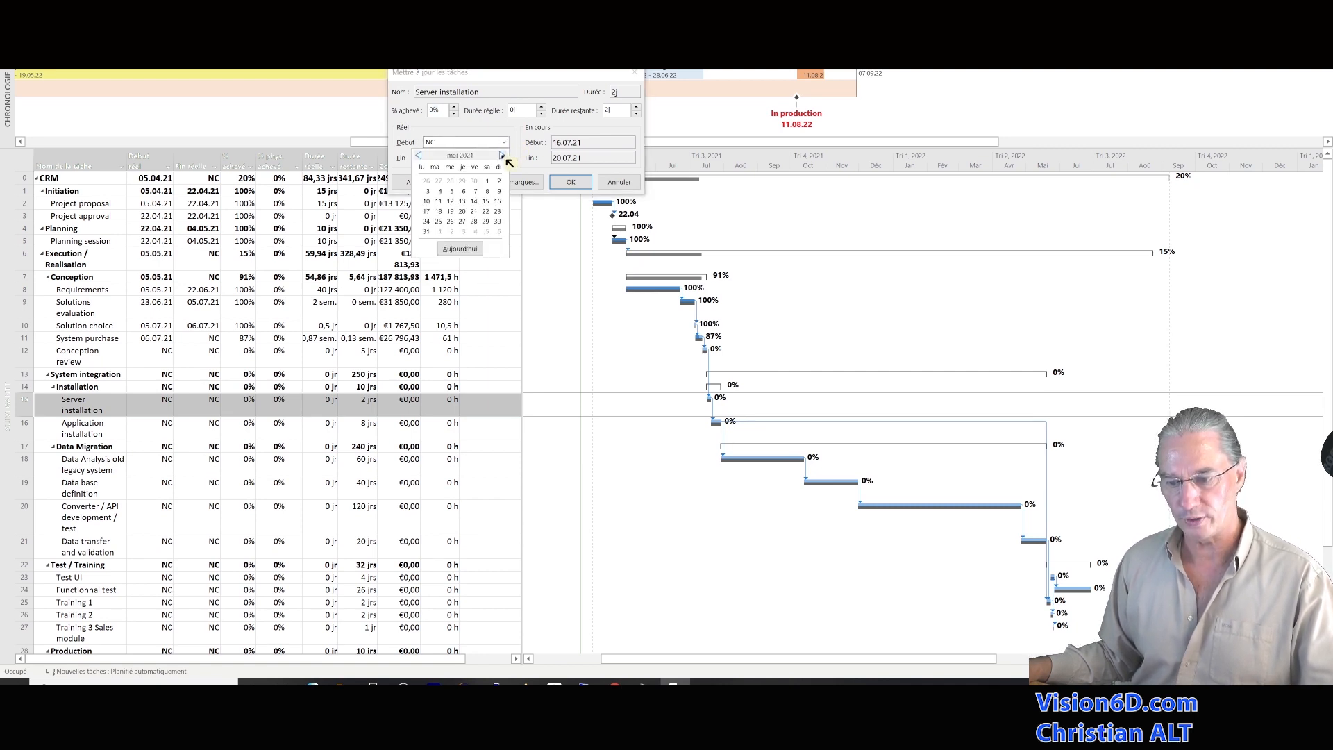
left_click(503, 156)
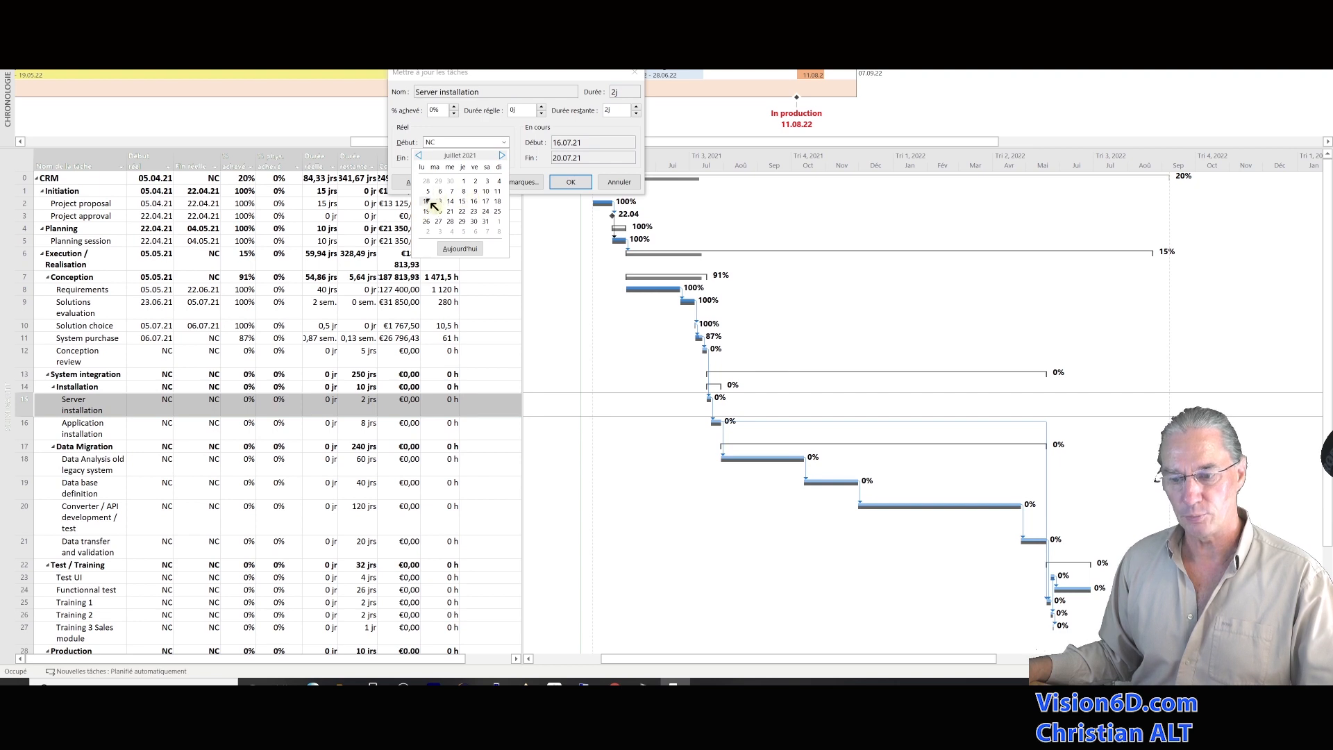
key("Escape")
type("12.07.2021")
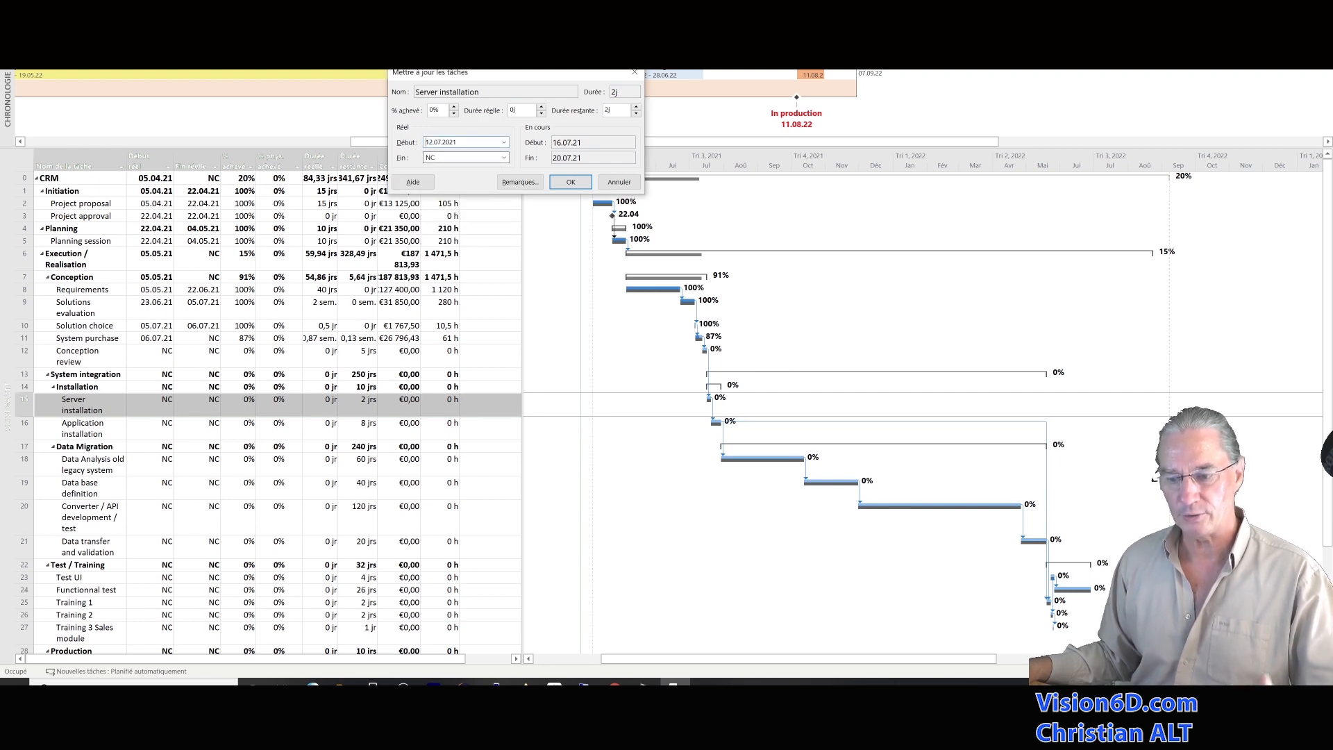
Step: Set the Server installation task's actual finish date to 29.07.2021 and apply the task update
left_click(504, 158)
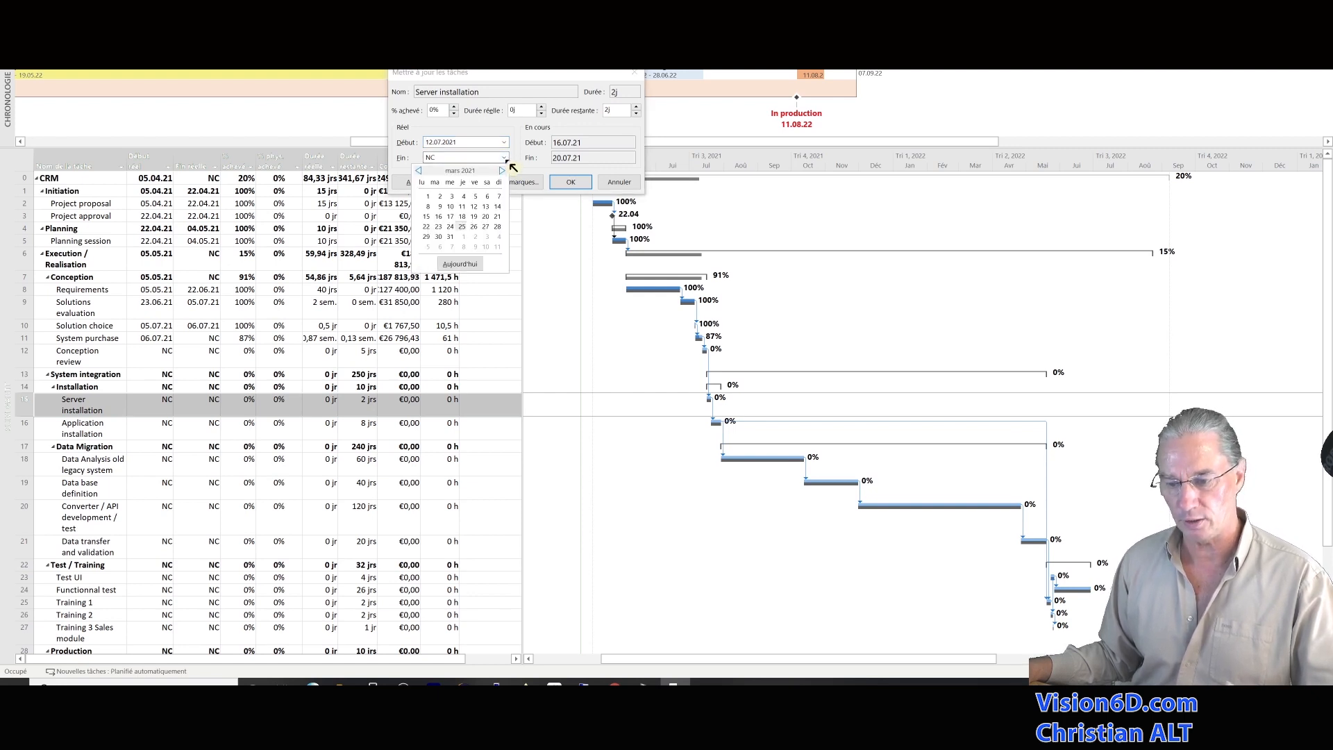
left_click(503, 170)
left_click(503, 170)
left_click(503, 170)
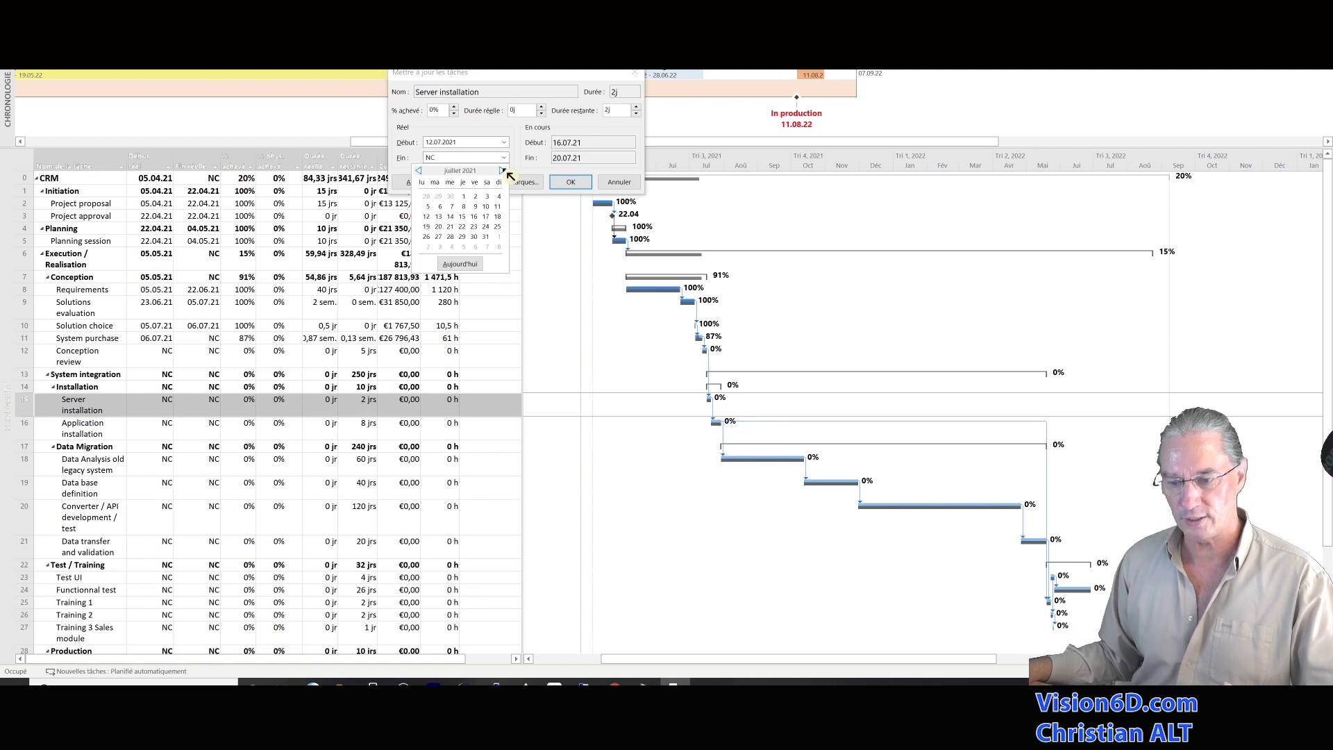
left_click(464, 236)
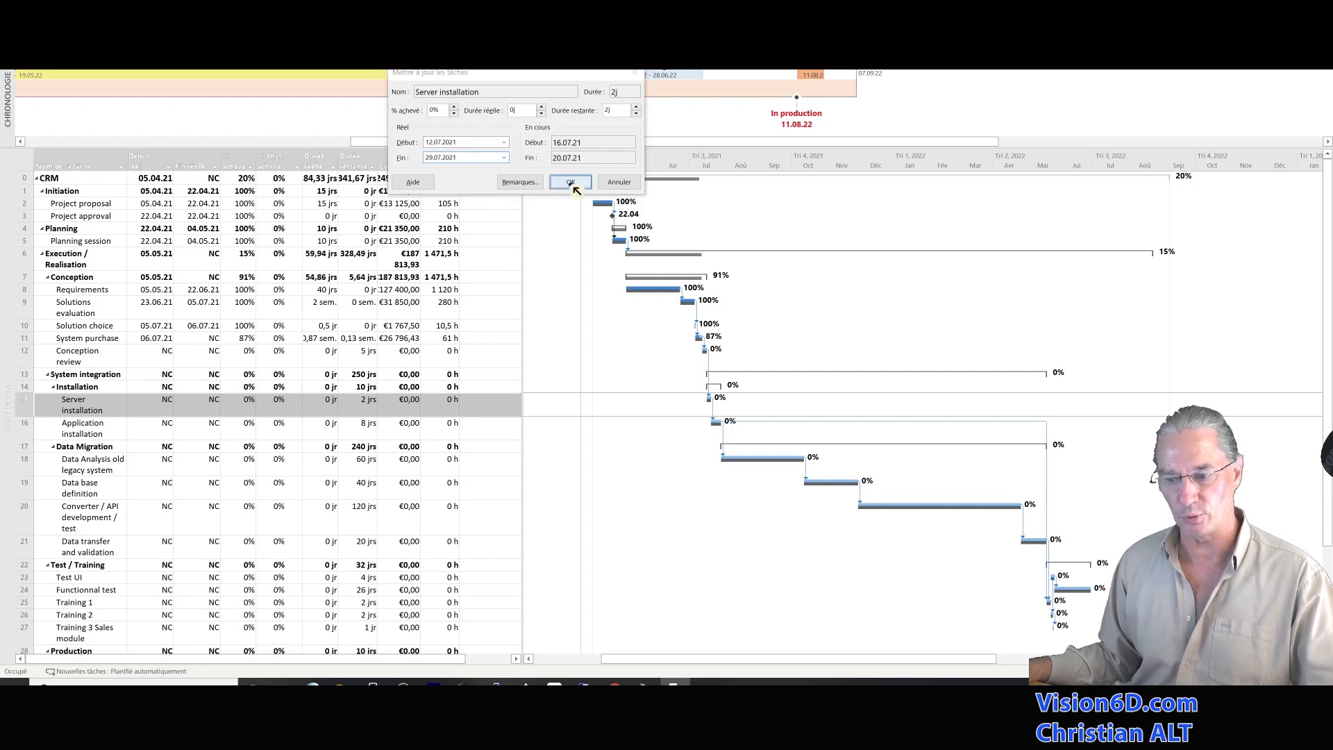
left_click(571, 182)
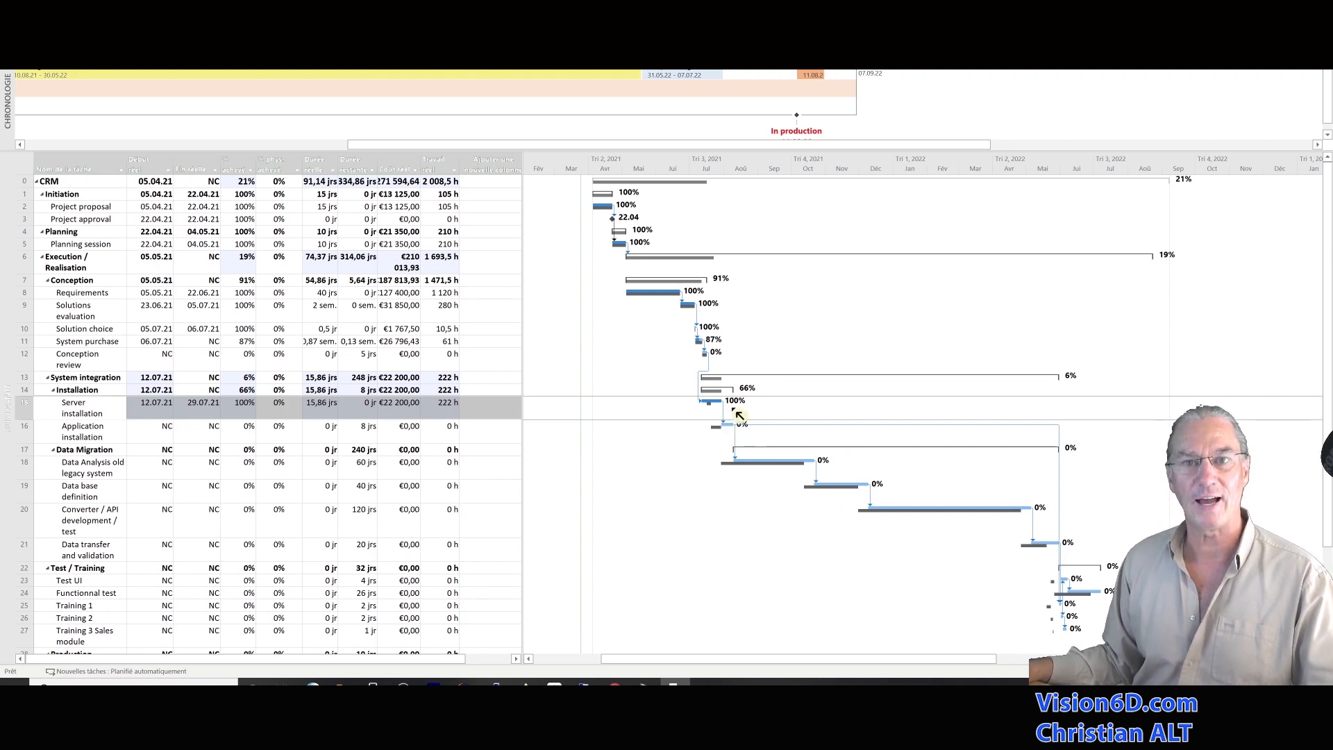
Step: Set the Application installation task's percent complete to 100% in the tracking table
scroll(744, 493, "down", 3)
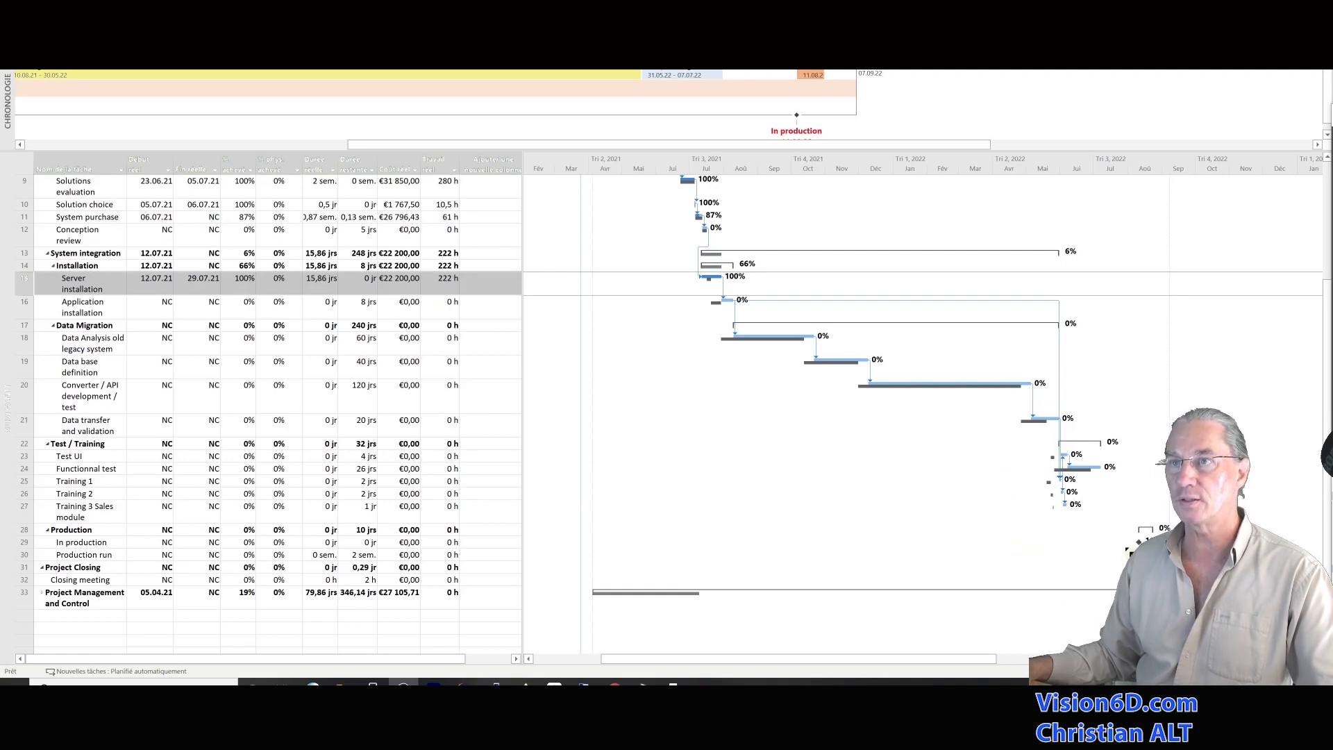
left_click(1123, 541)
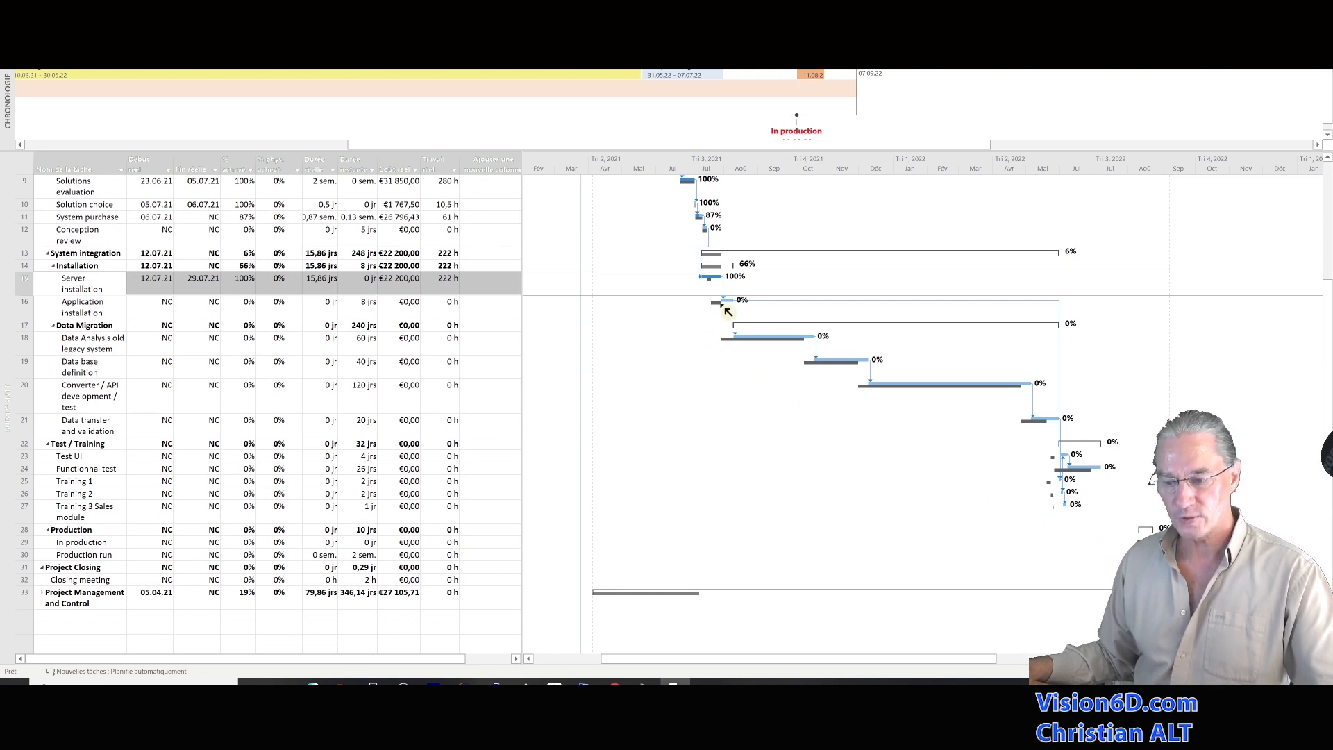
left_click(25, 303)
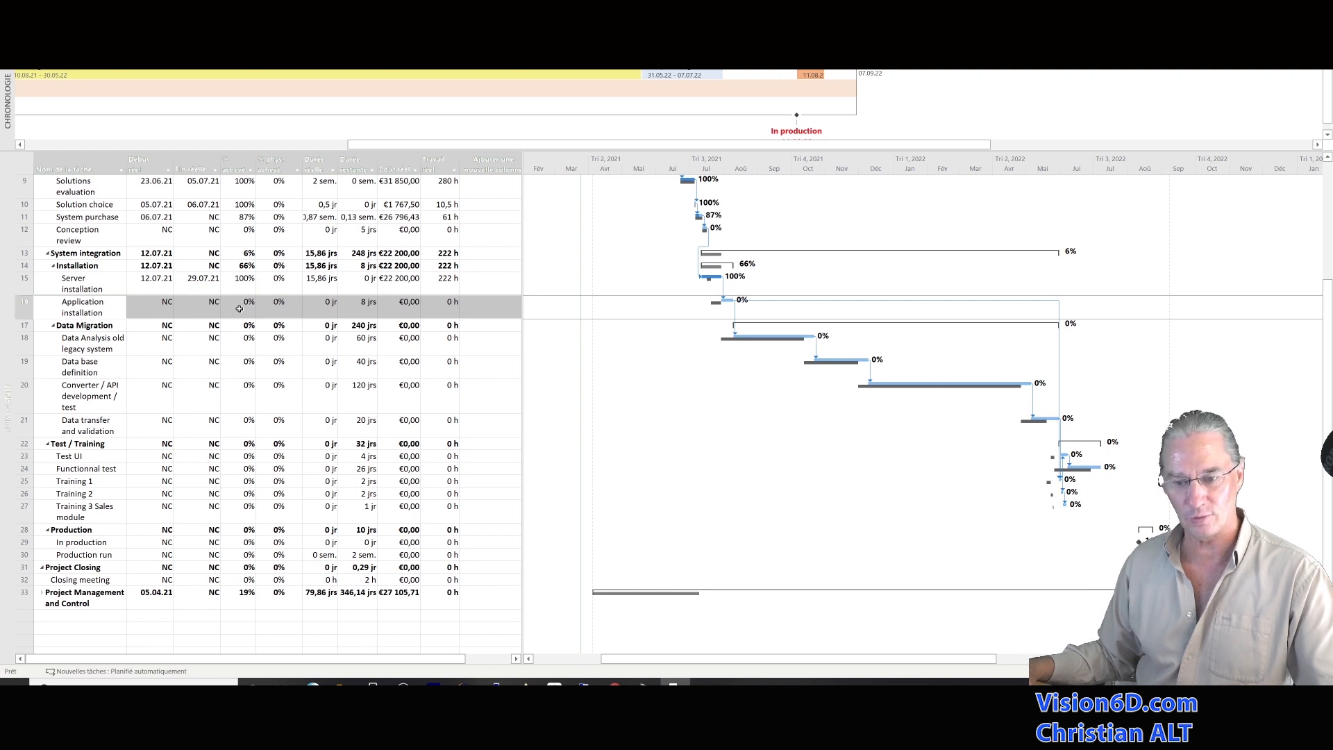
left_click(239, 308)
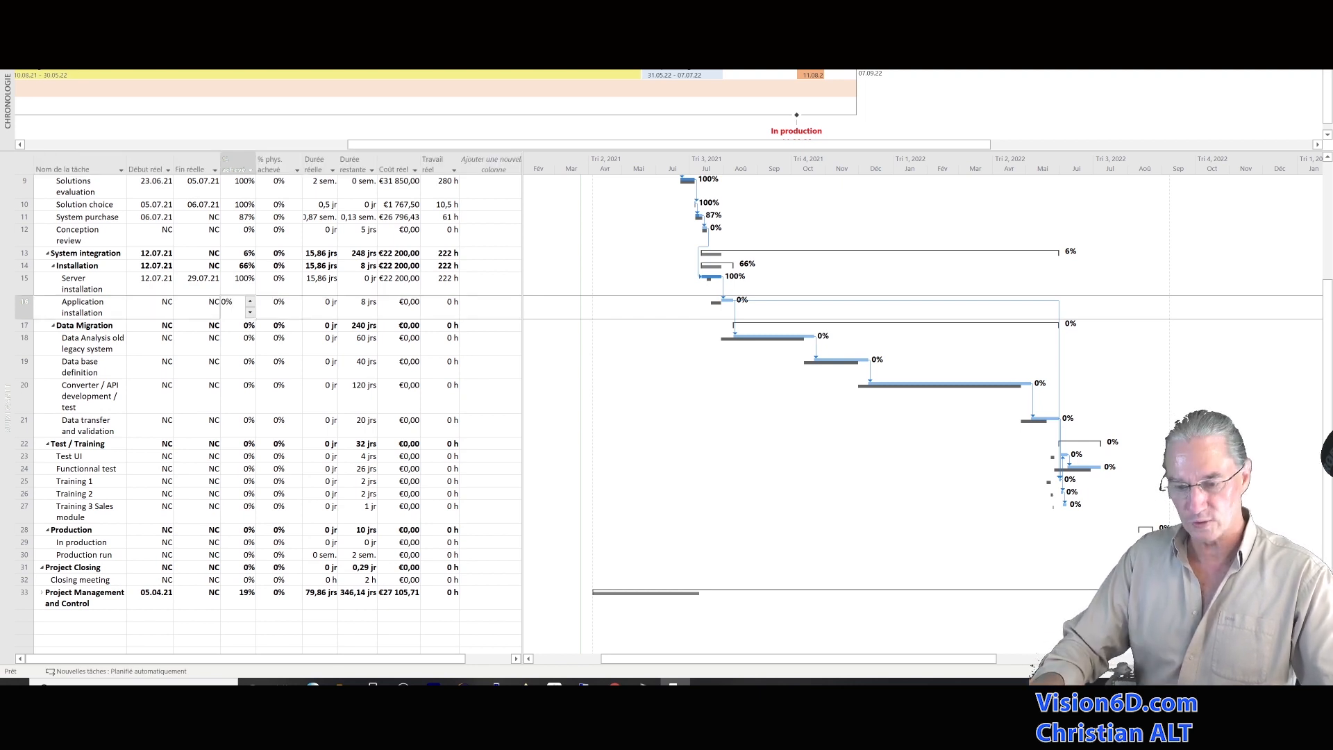
type("100")
key("Return")
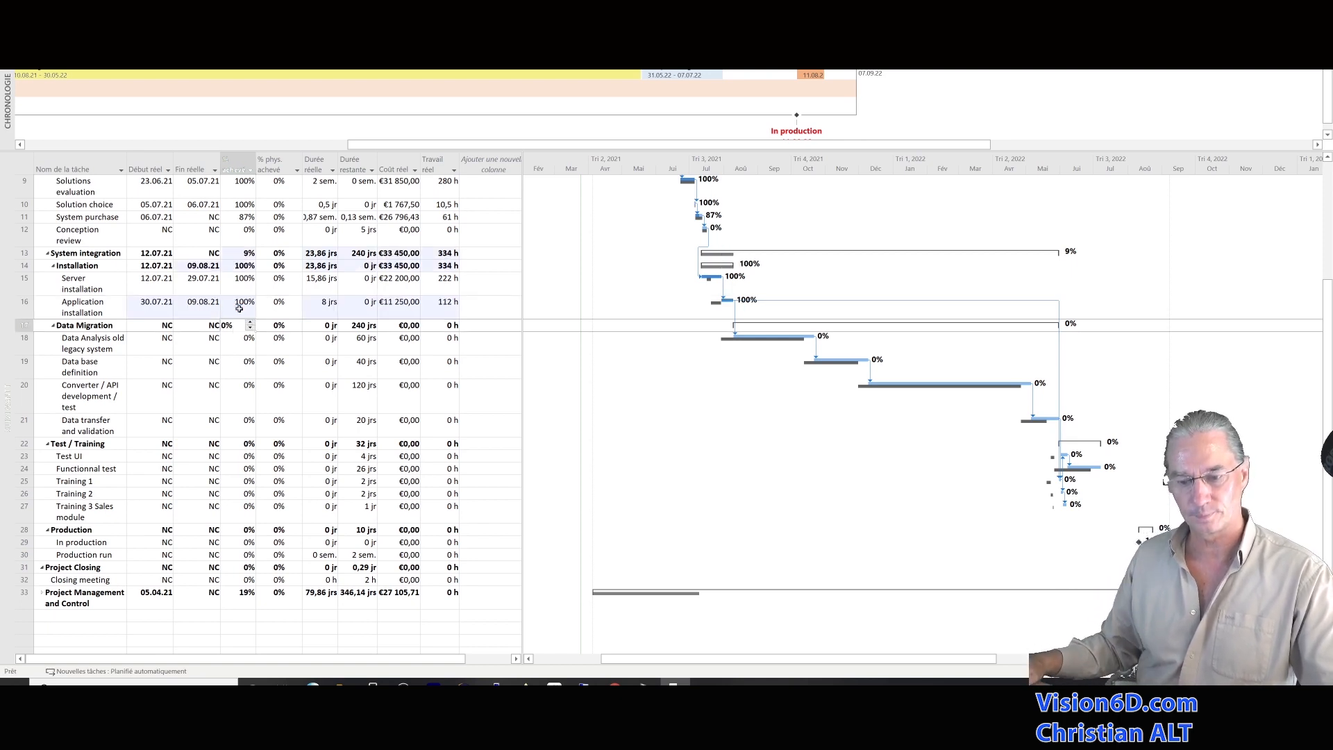